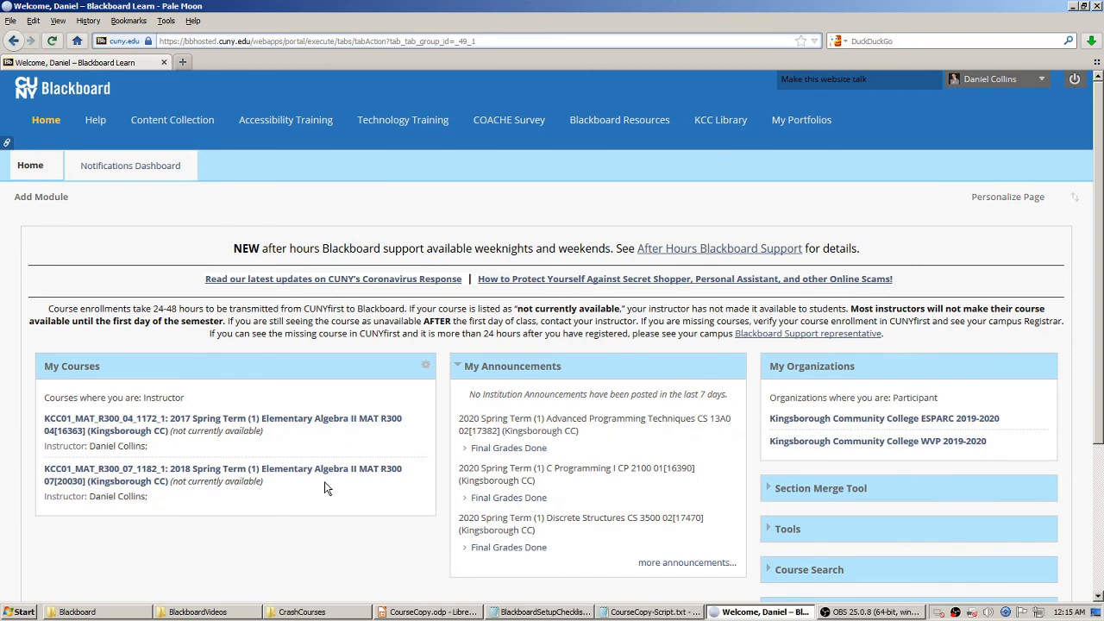
- Open the 2017 Spring Elementary Algebra II course, review its announcements and collapse the Course Tools list
click(305, 422)
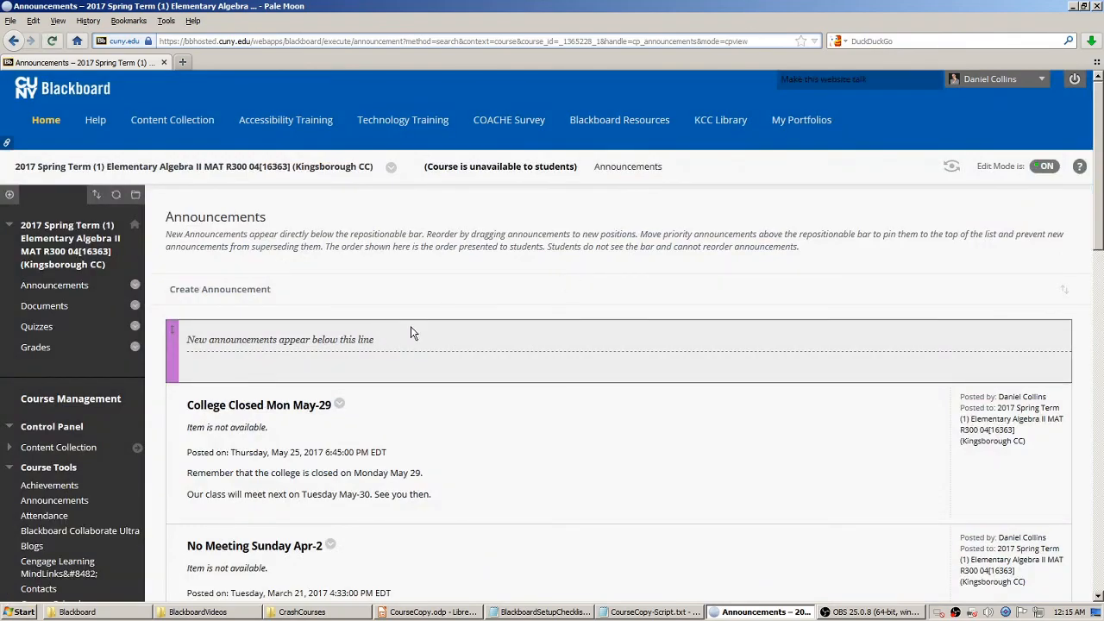
scroll(493, 285, down, 5)
scroll(505, 345, up, 4)
scroll(505, 345, up, 1)
click(43, 467)
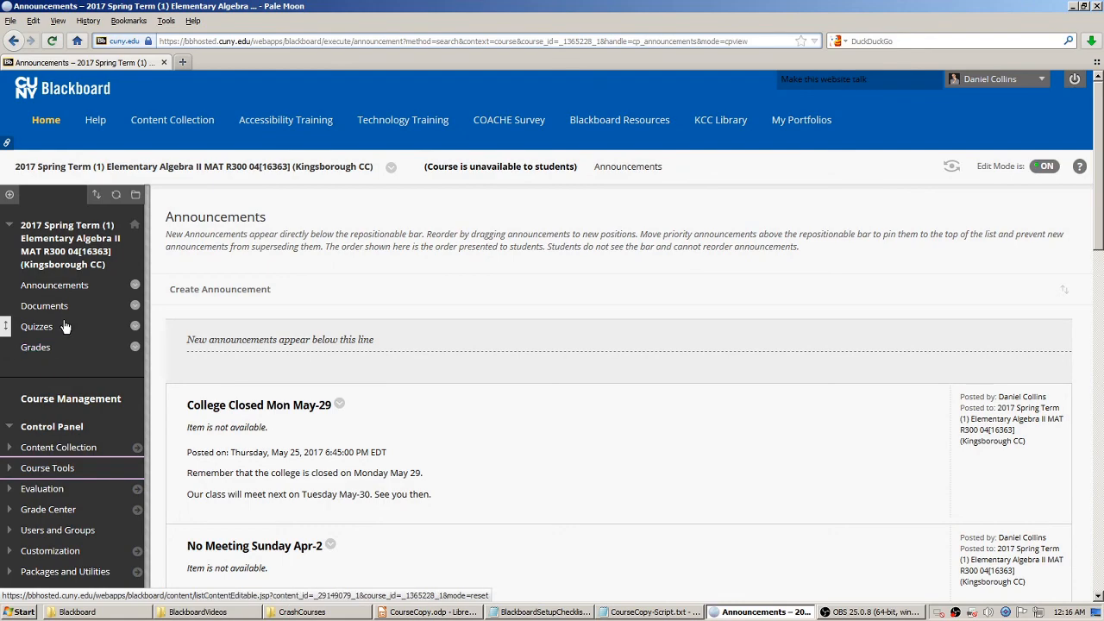
scroll(669, 300, down, 3)
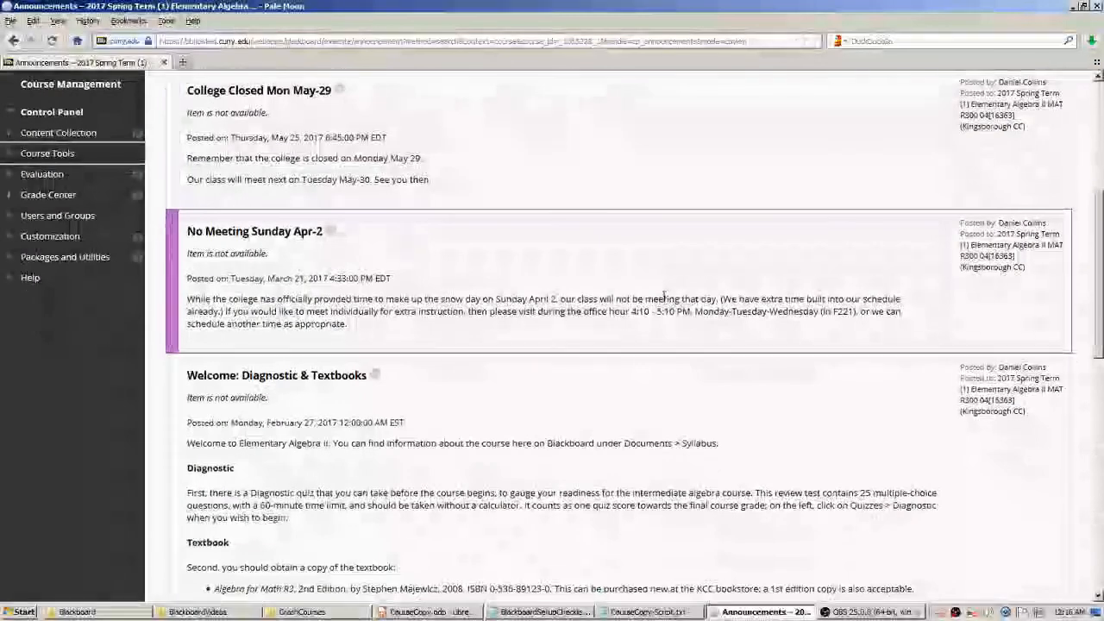
scroll(655, 297, up, 5)
- Review the Documents area of the 2017 course, from the syllabus down to the class handouts
click(52, 309)
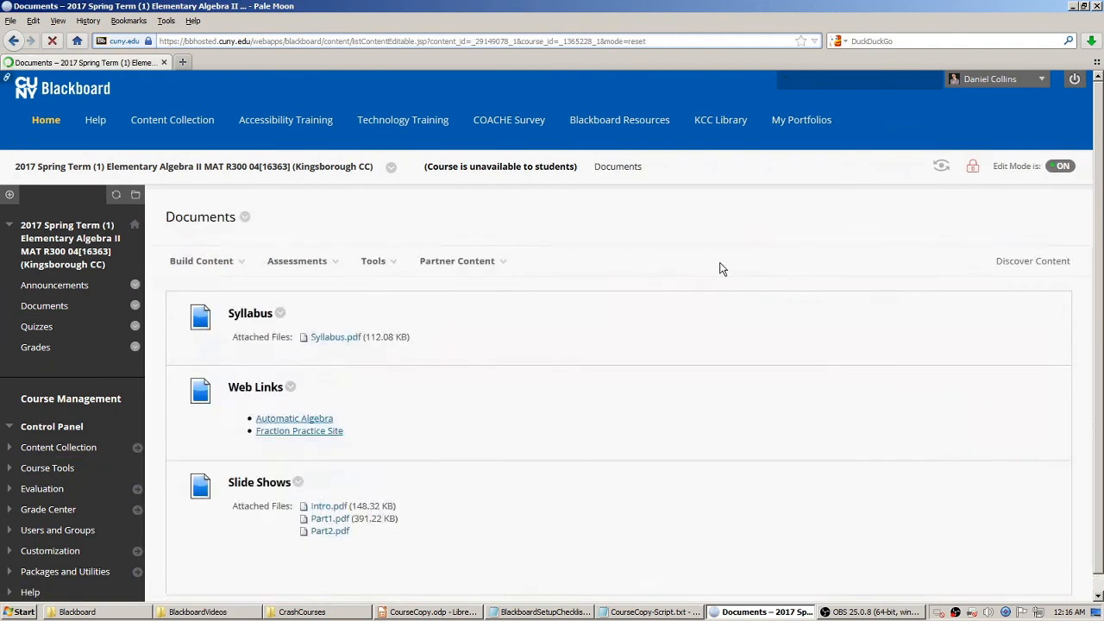
scroll(720, 267, down, 3)
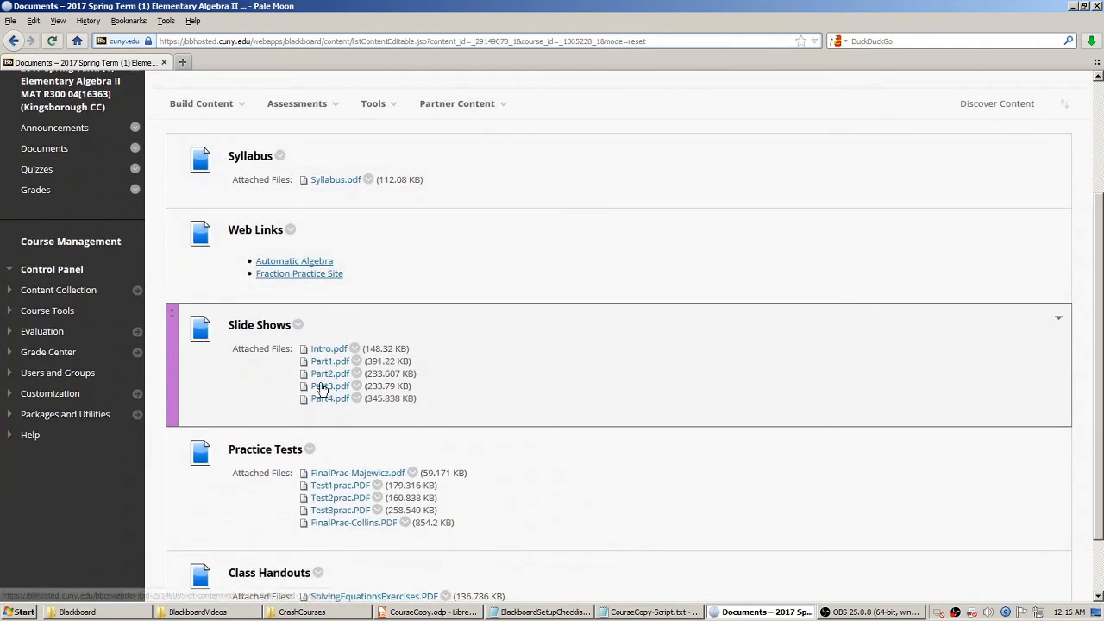
scroll(606, 297, down, 2)
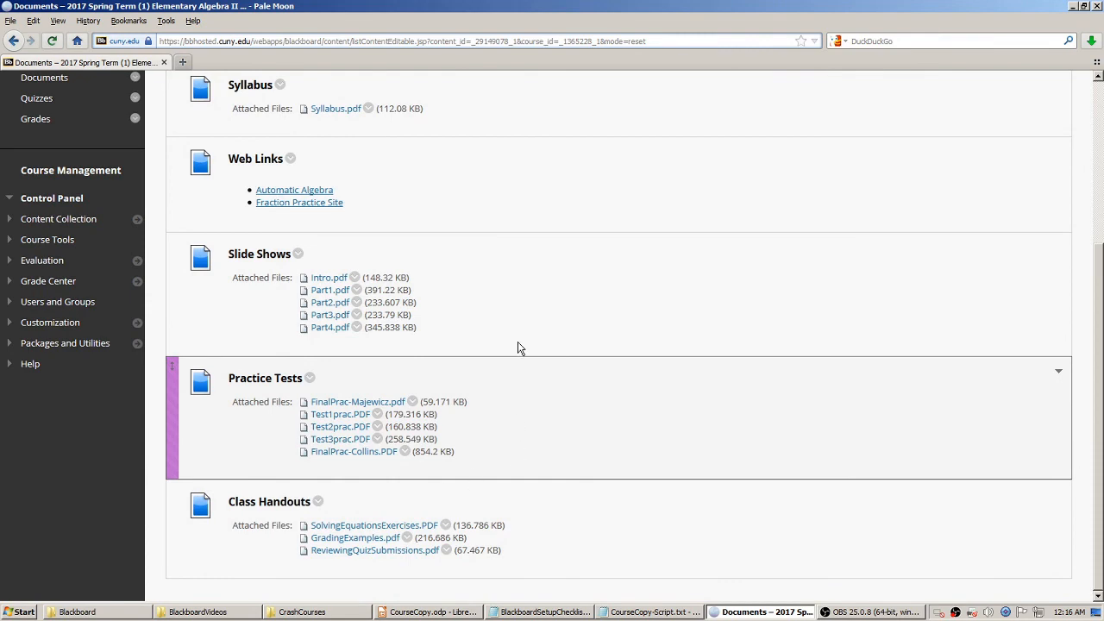
scroll(531, 363, up, 5)
- Review the Quizzes area of the 2017 course, from the Study Survey down through the numbered quizzes
click(37, 332)
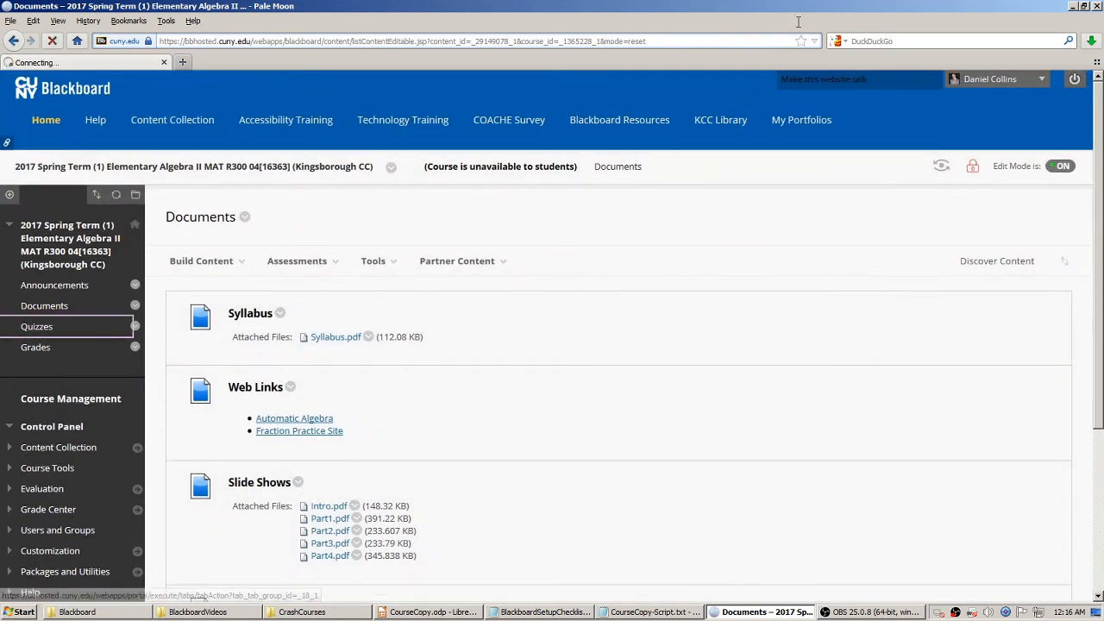
scroll(755, 308, down, 9)
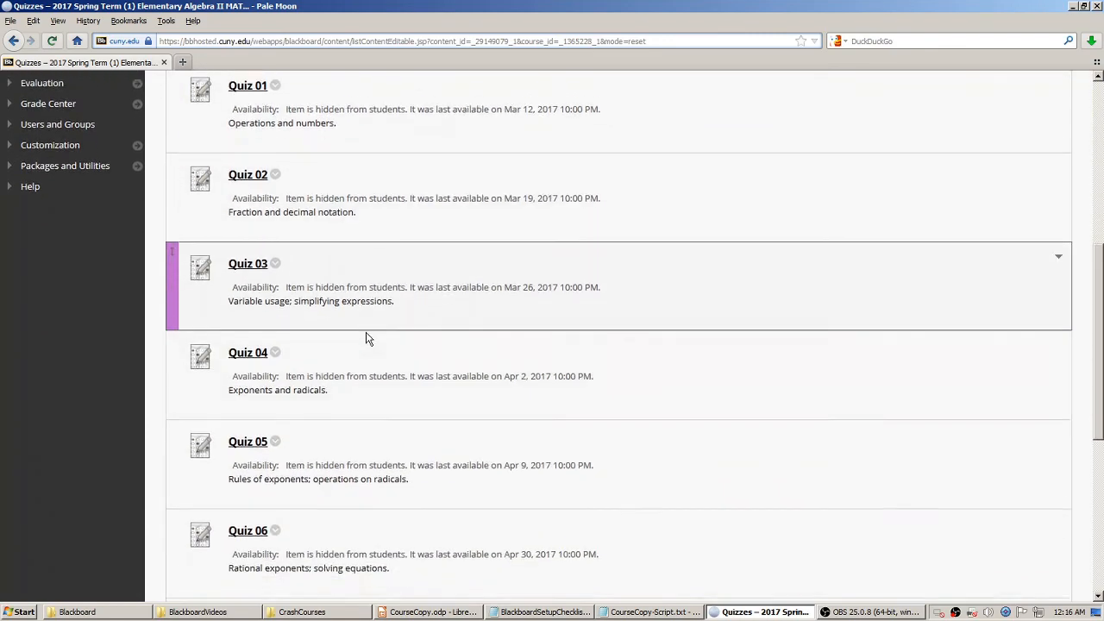
scroll(338, 336, down, 7)
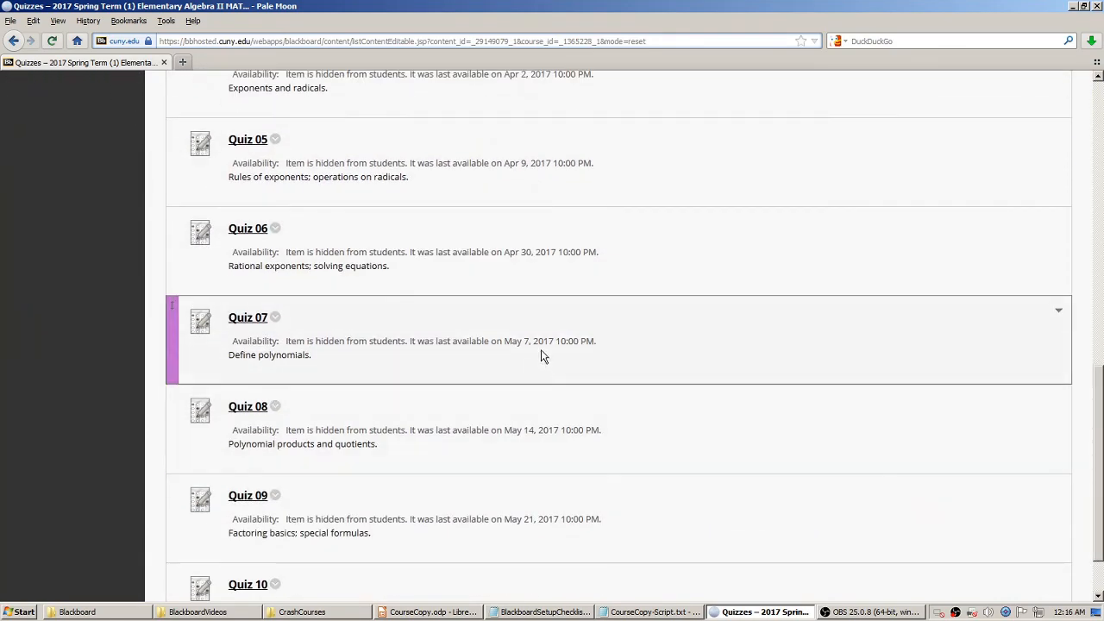
scroll(542, 349, up, 16)
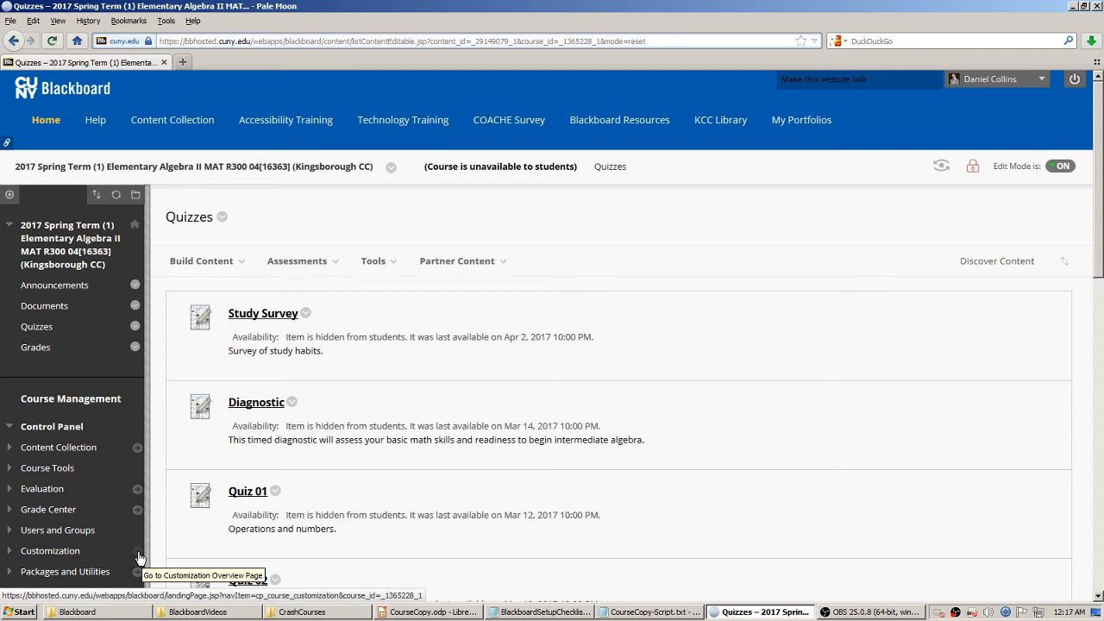
click(238, 262)
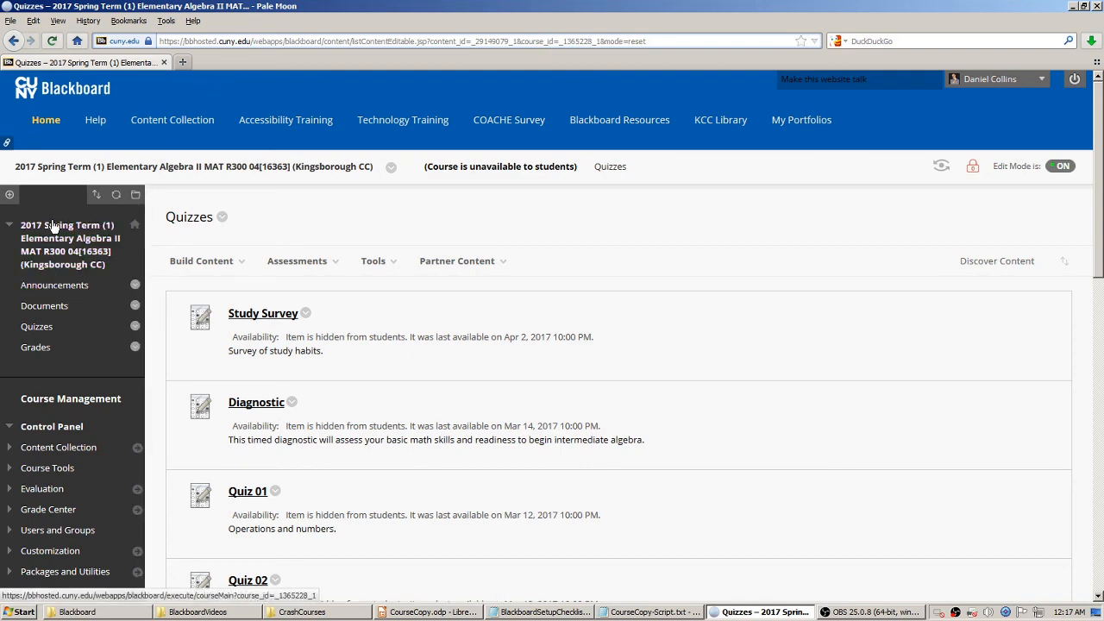
- Return to the course list, open the 2018 Spring Elementary Algebra II course and look over its Home Page modules
click(49, 125)
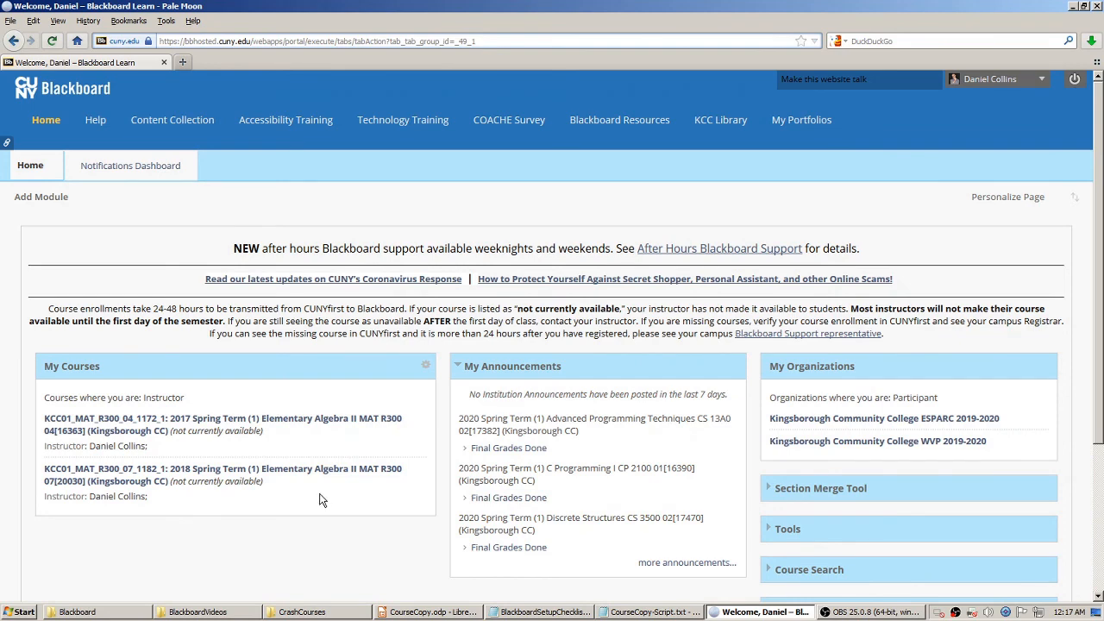
click(314, 474)
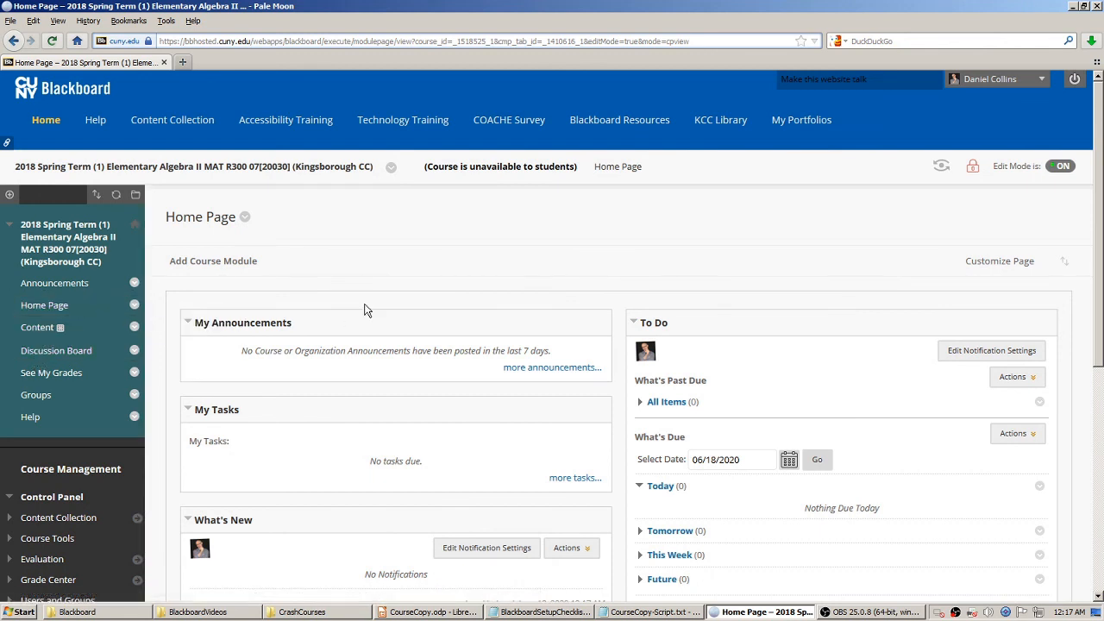
scroll(609, 241, down, 5)
click(567, 312)
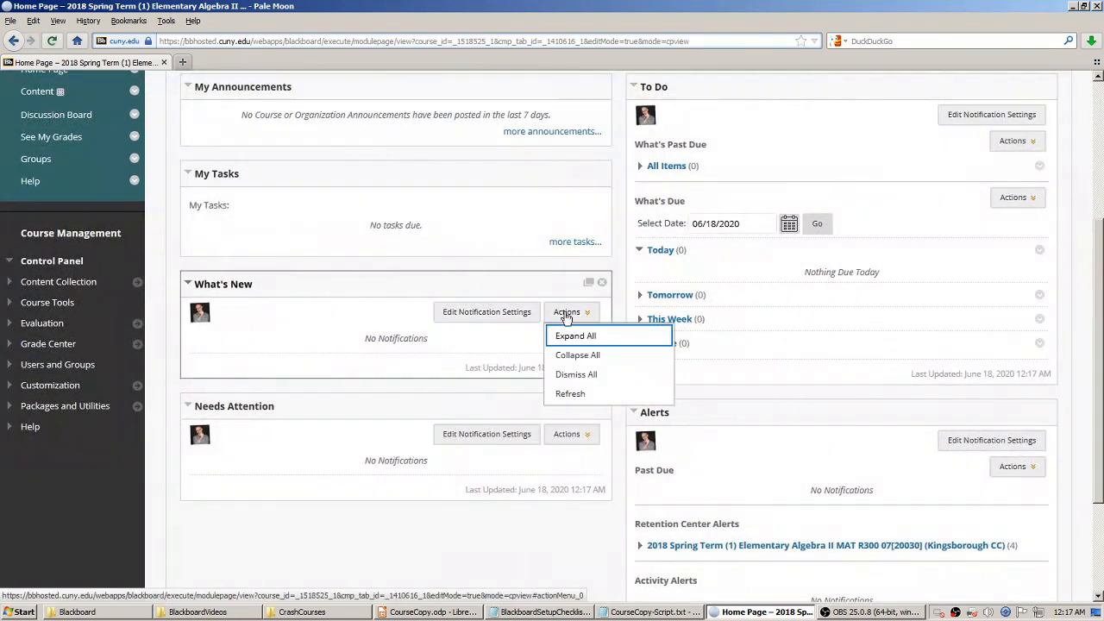
- Permanently delete the Home Page content area from the 2018 course's menu
scroll(566, 311, up, 5)
click(134, 307)
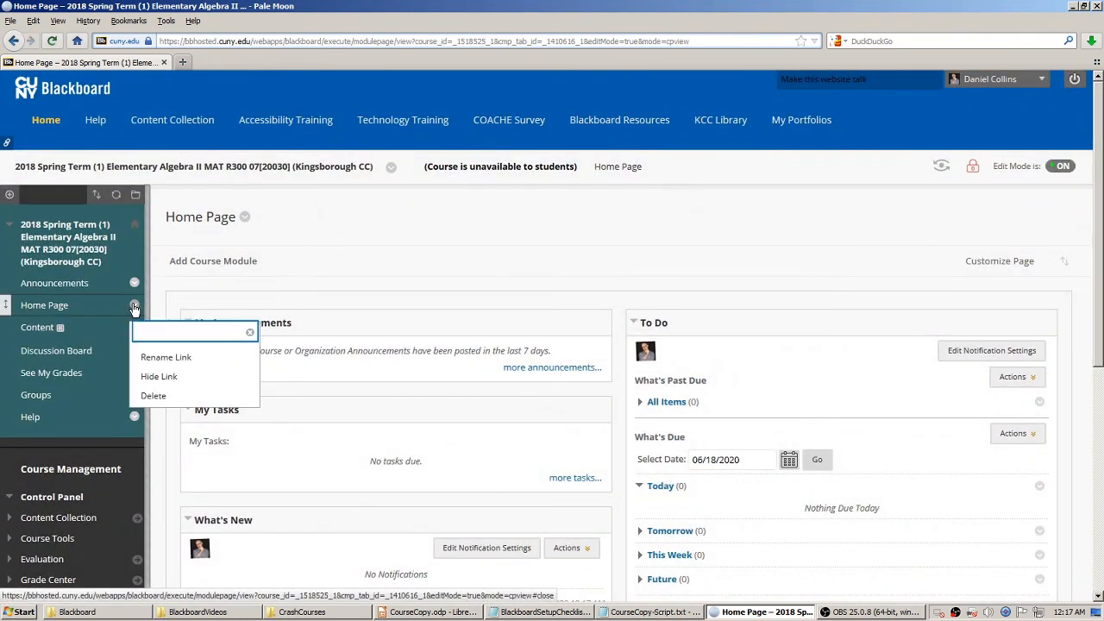
click(156, 396)
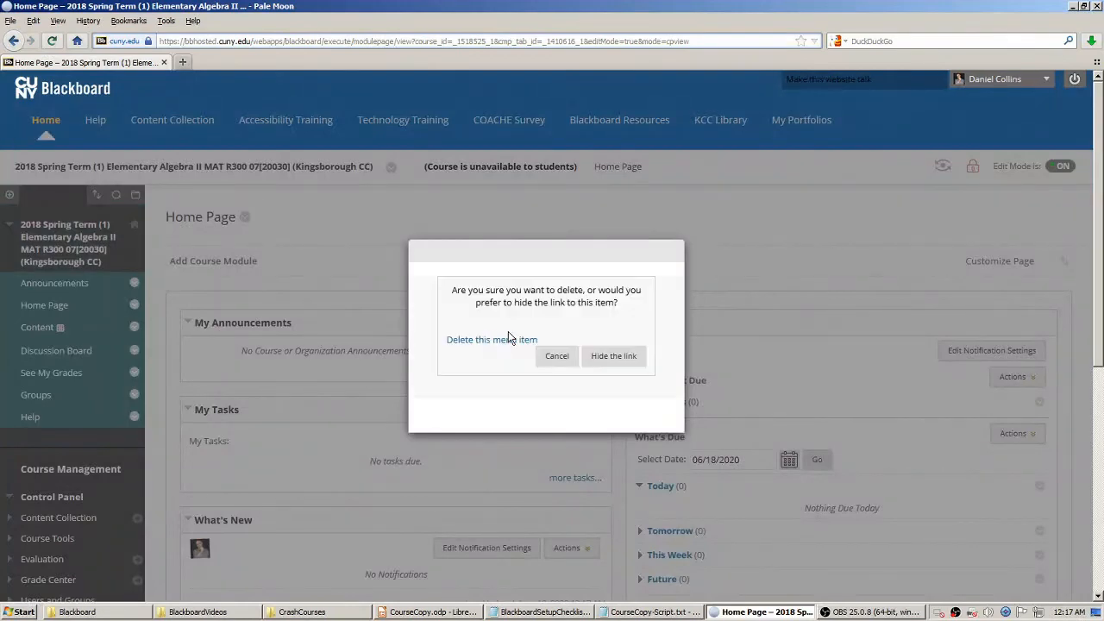
click(500, 347)
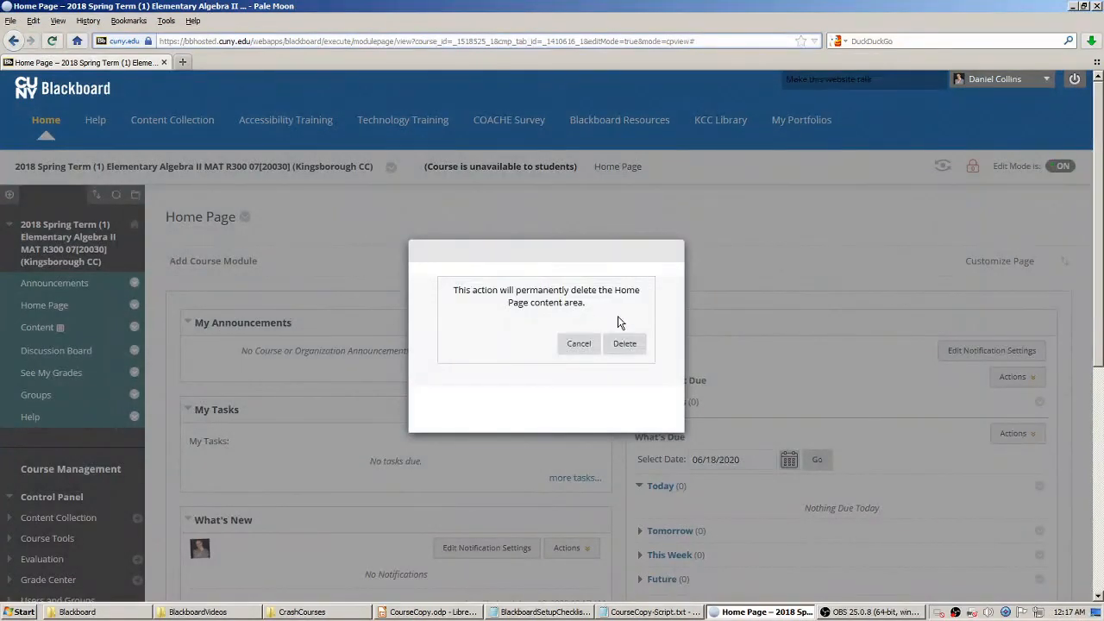
click(622, 345)
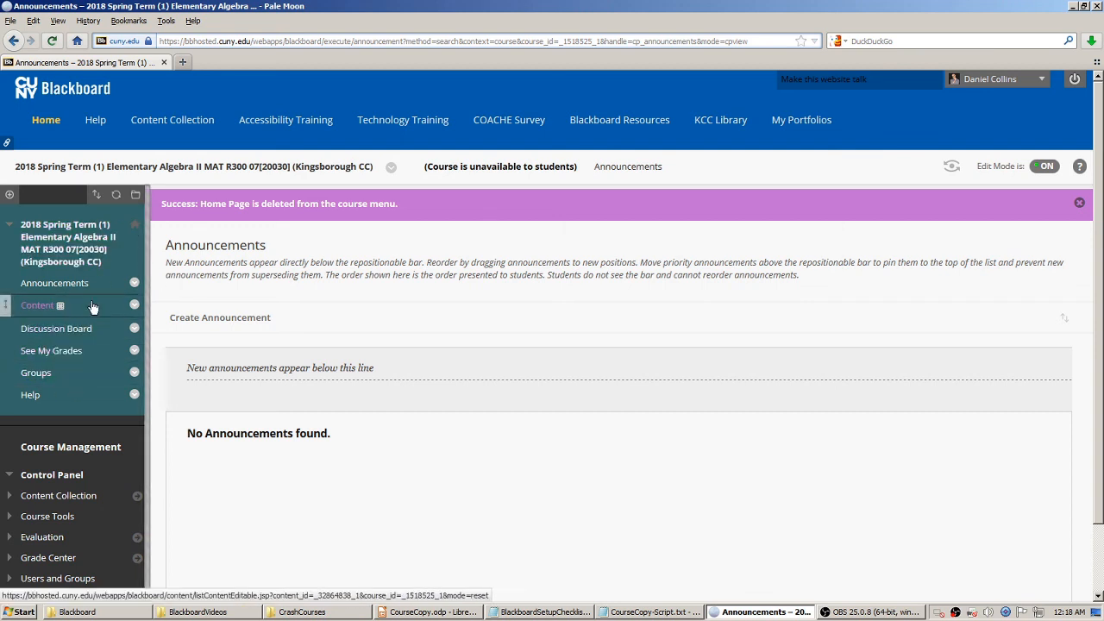
- Check the Announcements and Content areas of the 2018 course for existing material
click(9, 195)
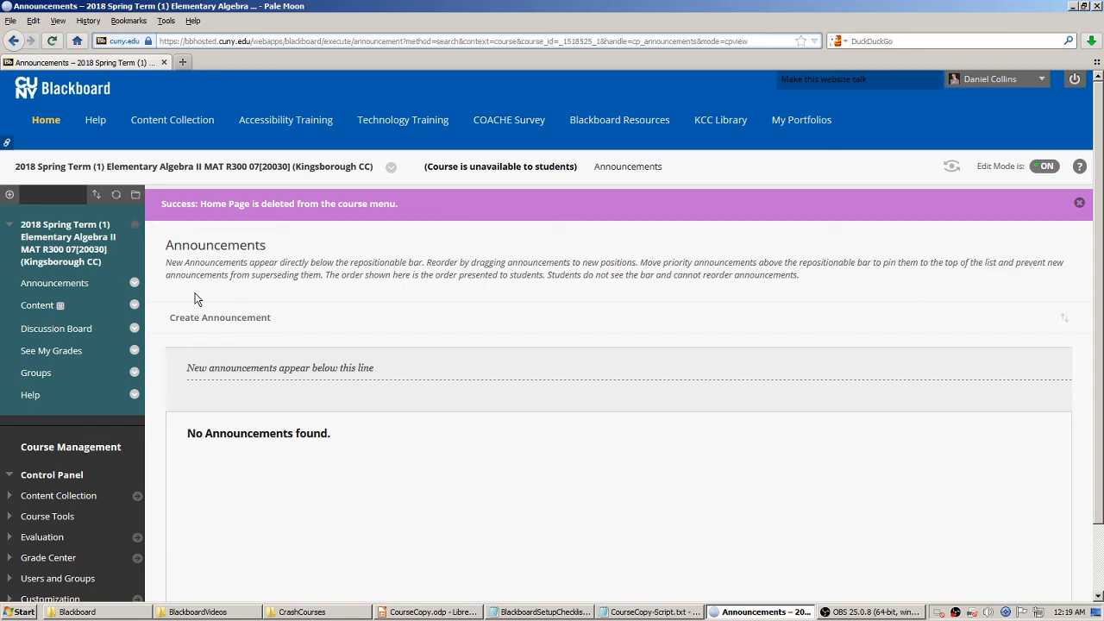
click(54, 285)
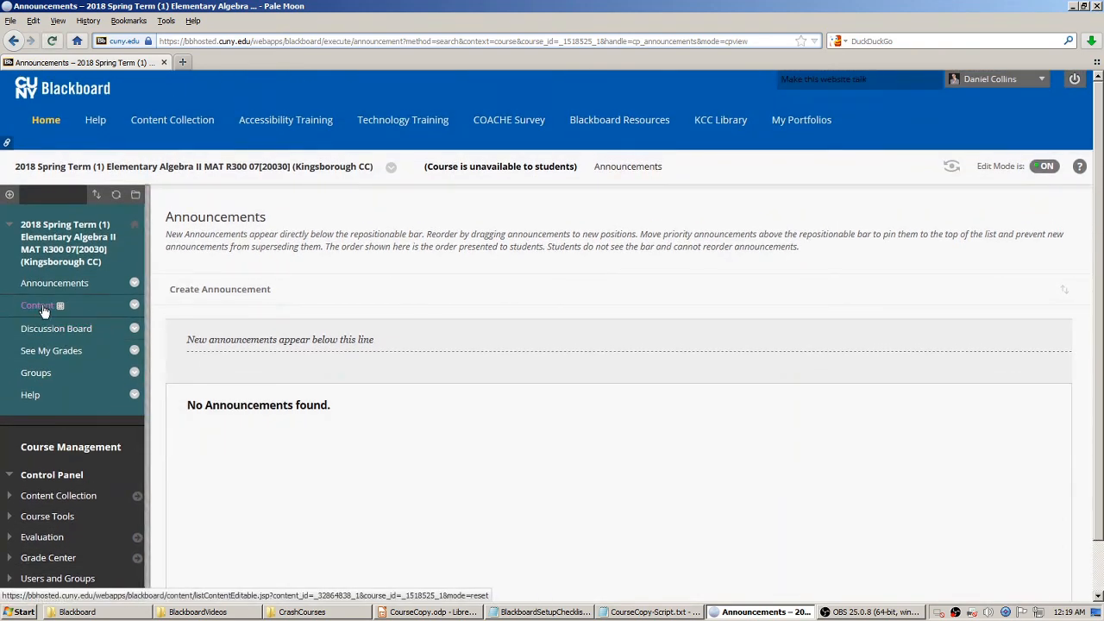
click(43, 309)
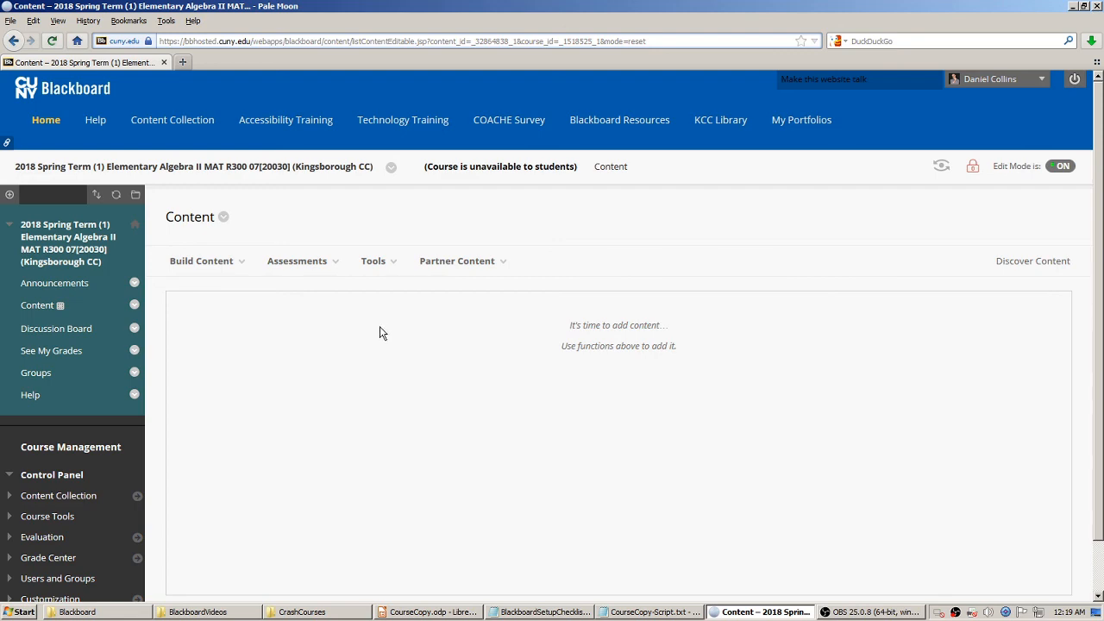
- Go back to the 2017 Spring Elementary Algebra II course and open its Course Copy utility
click(45, 119)
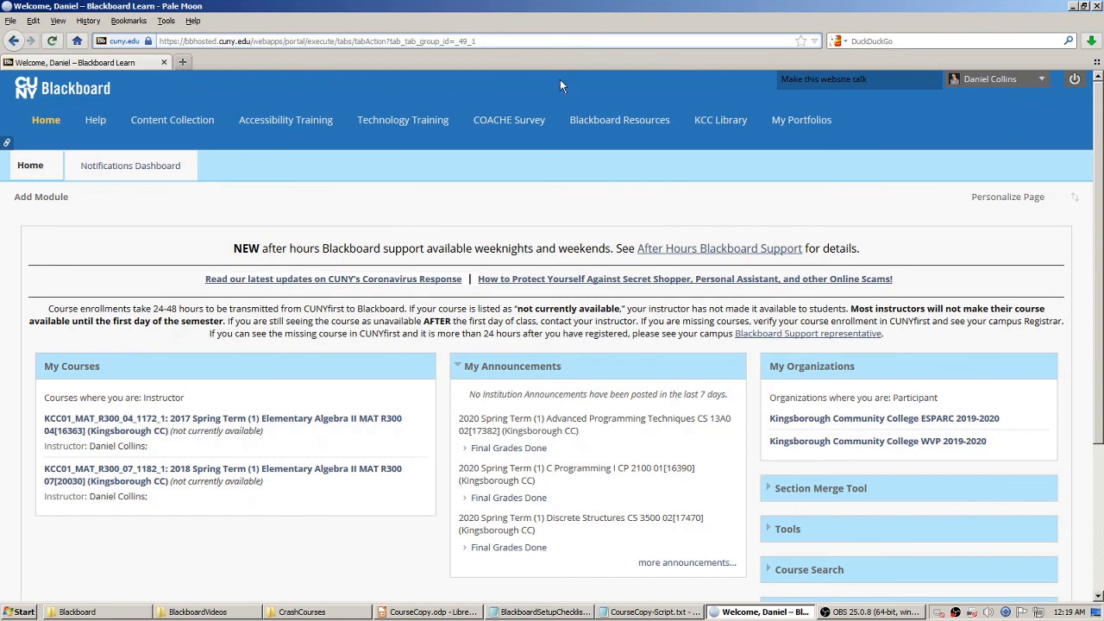
click(293, 424)
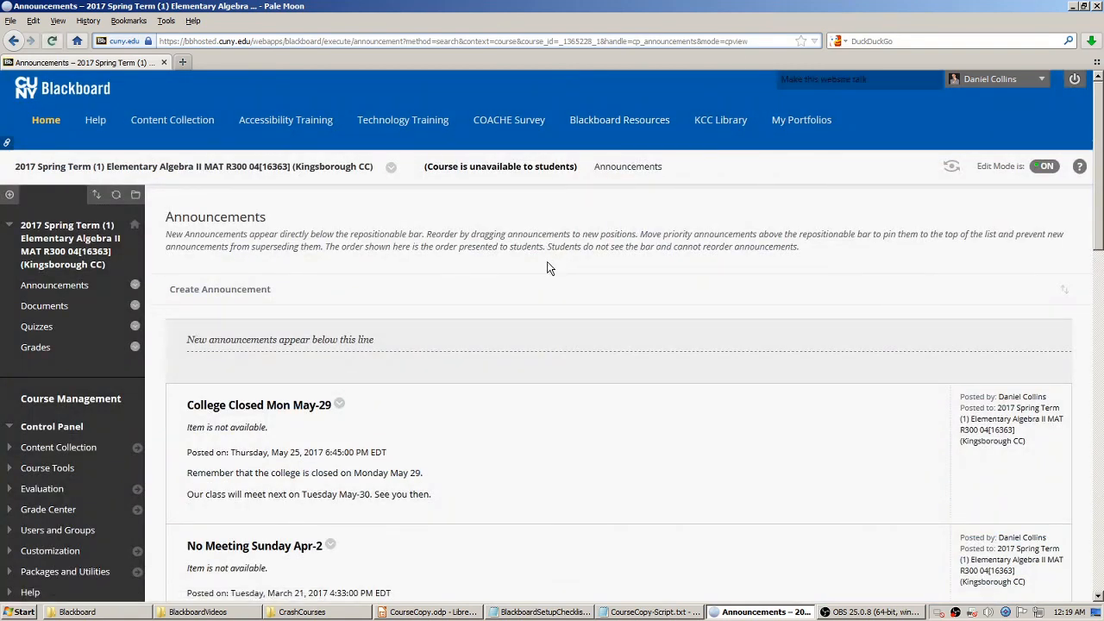
scroll(499, 268, down, 3)
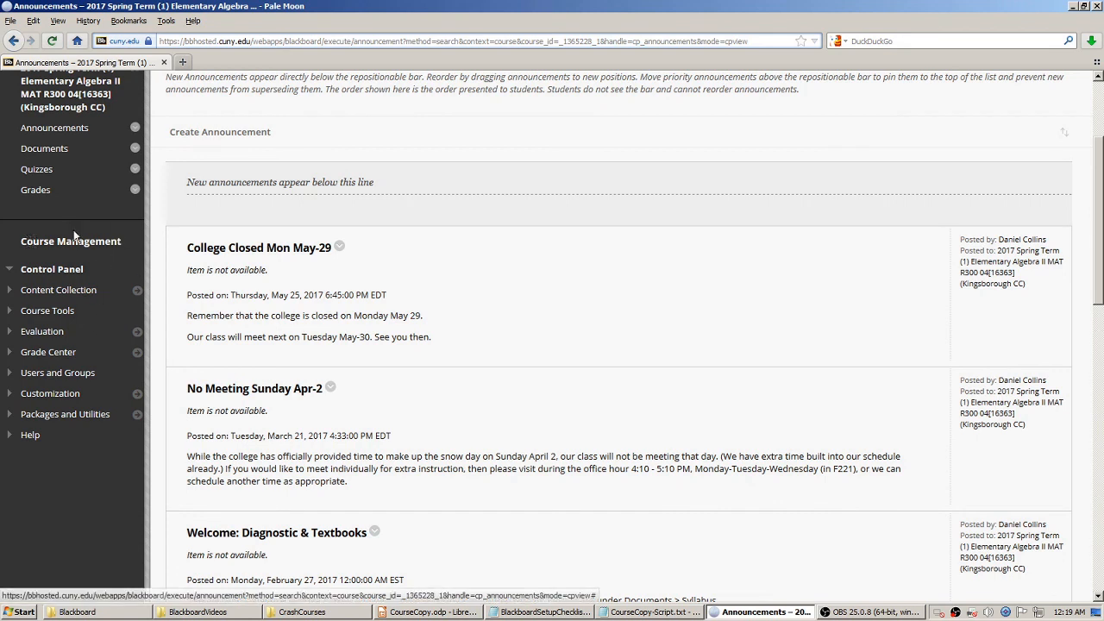
click(10, 416)
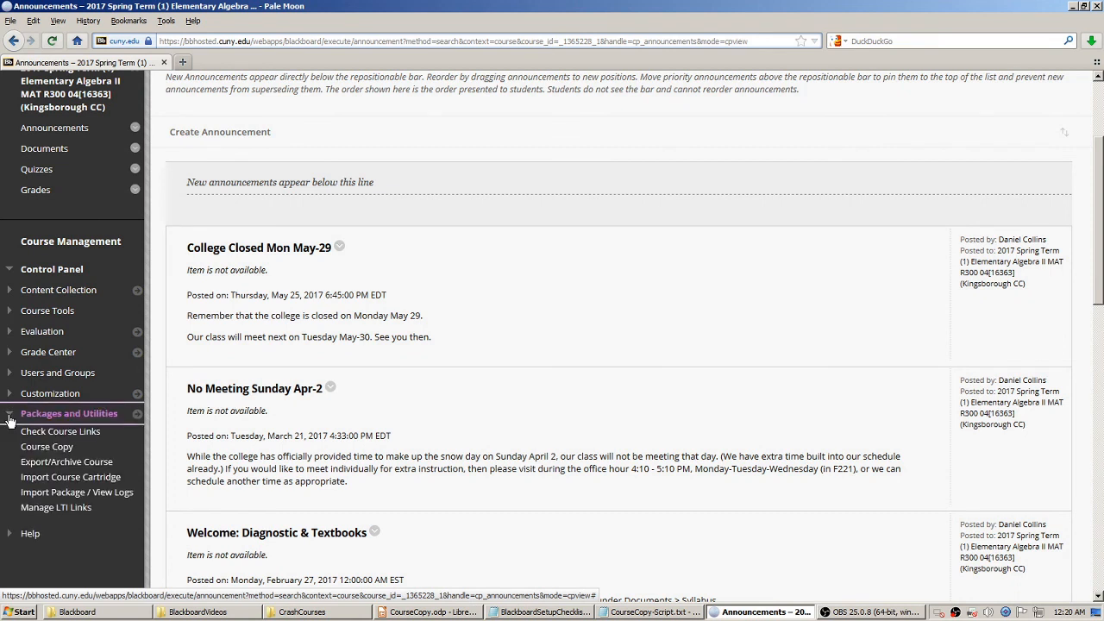
click(47, 448)
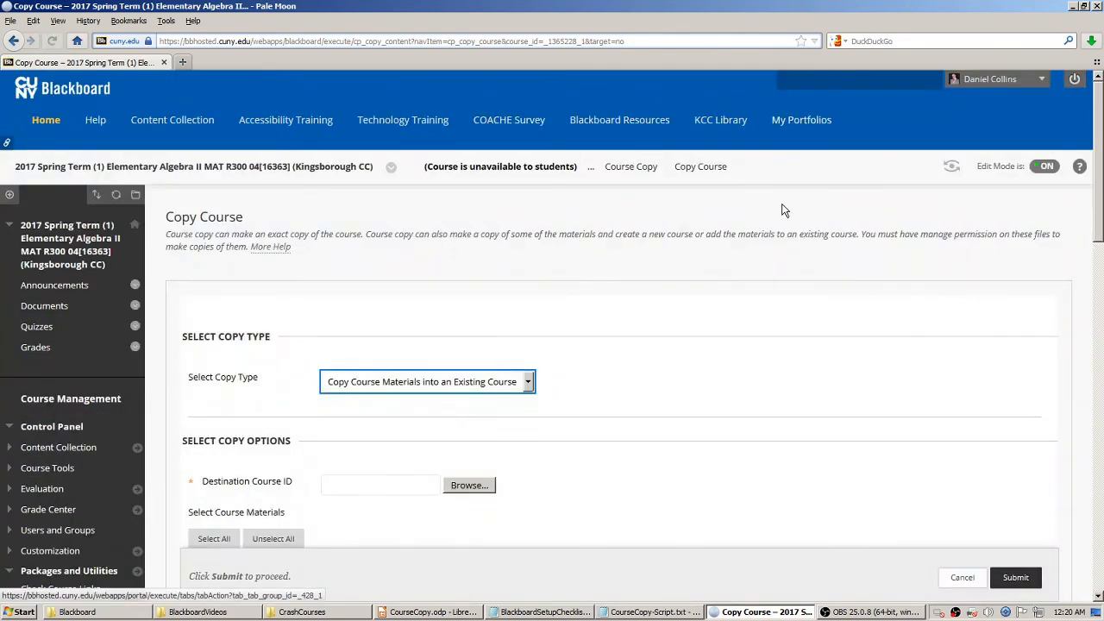
- Examine the available copy types and the selectable course materials on the Copy Course form
scroll(207, 204, down, 1)
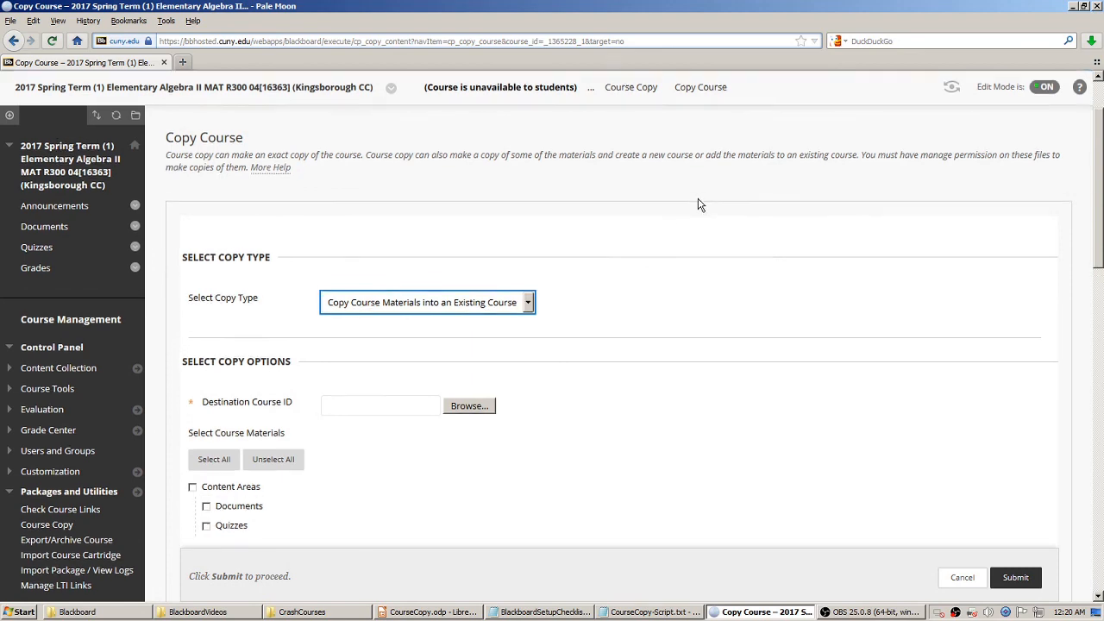
scroll(518, 246, down, 1)
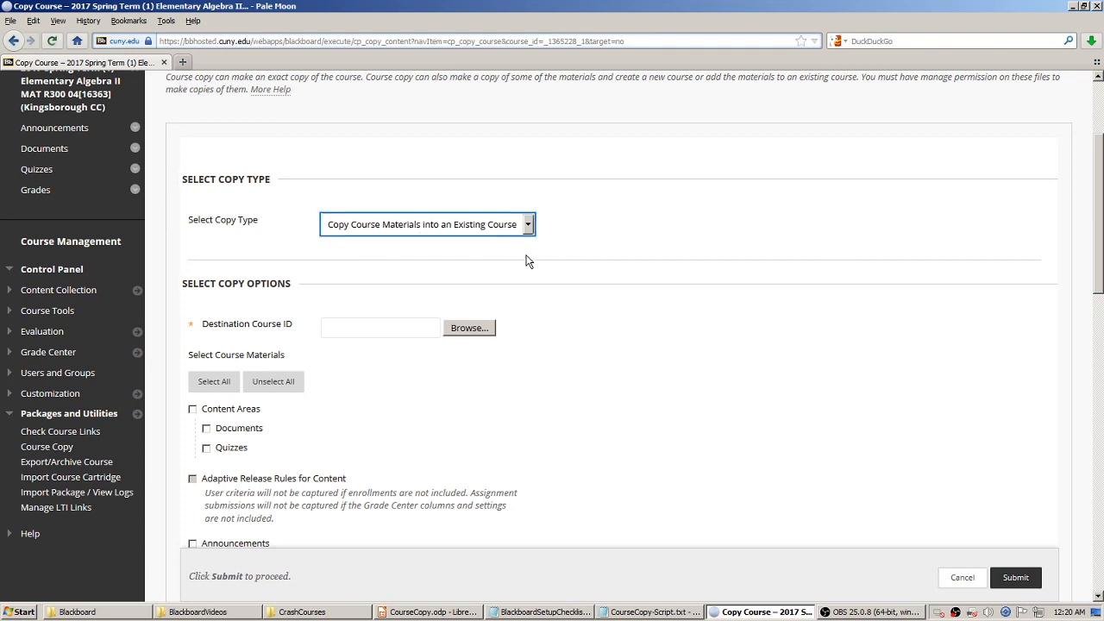
click(528, 225)
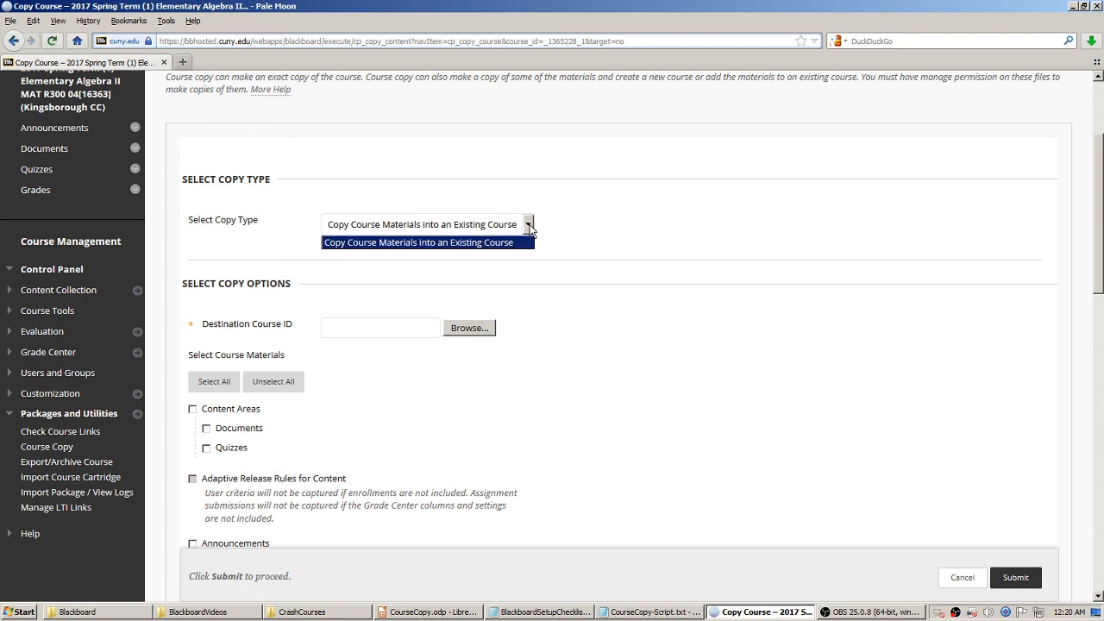
click(621, 230)
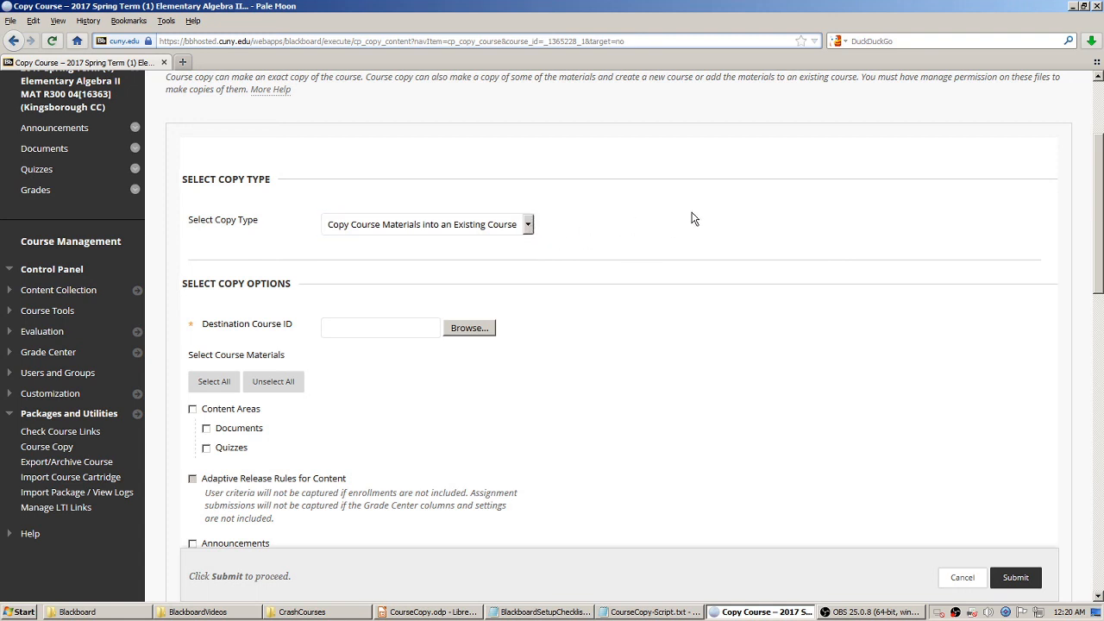
scroll(693, 210, down, 1)
scroll(629, 207, down, 2)
scroll(643, 224, up, 2)
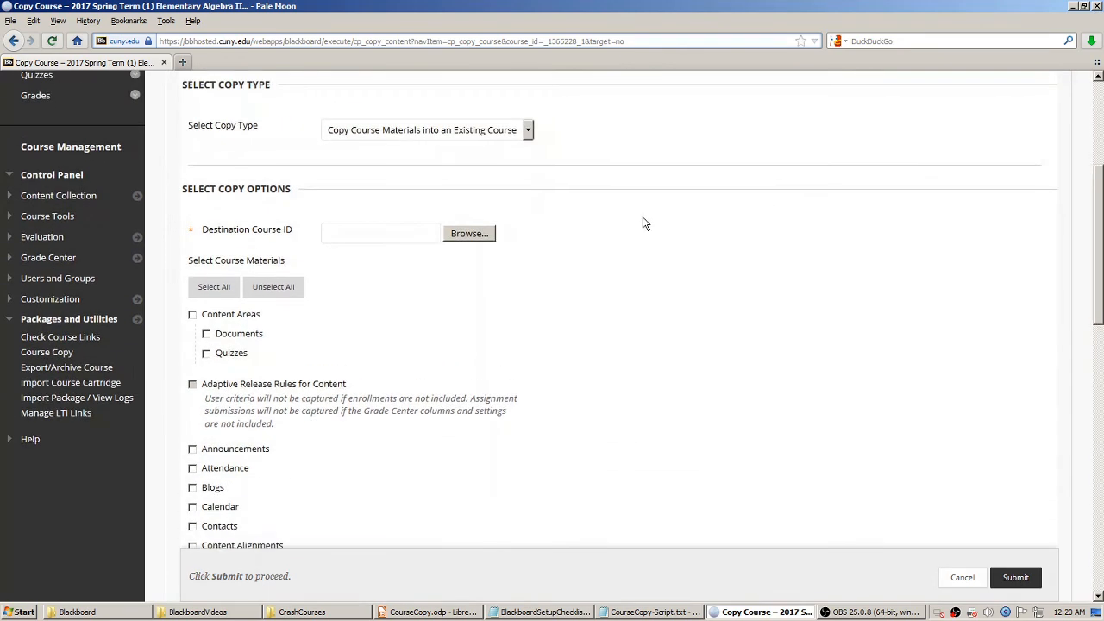
- Open the course browser for the destination course ID, enlarge its window and sort the courses by name in descending order
click(342, 250)
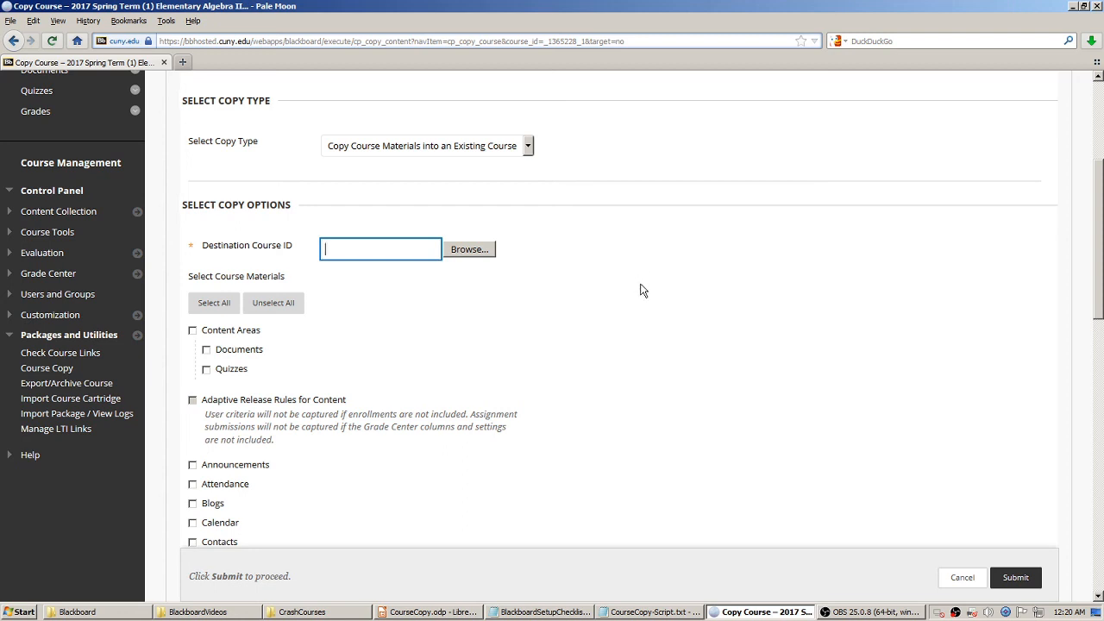
click(470, 249)
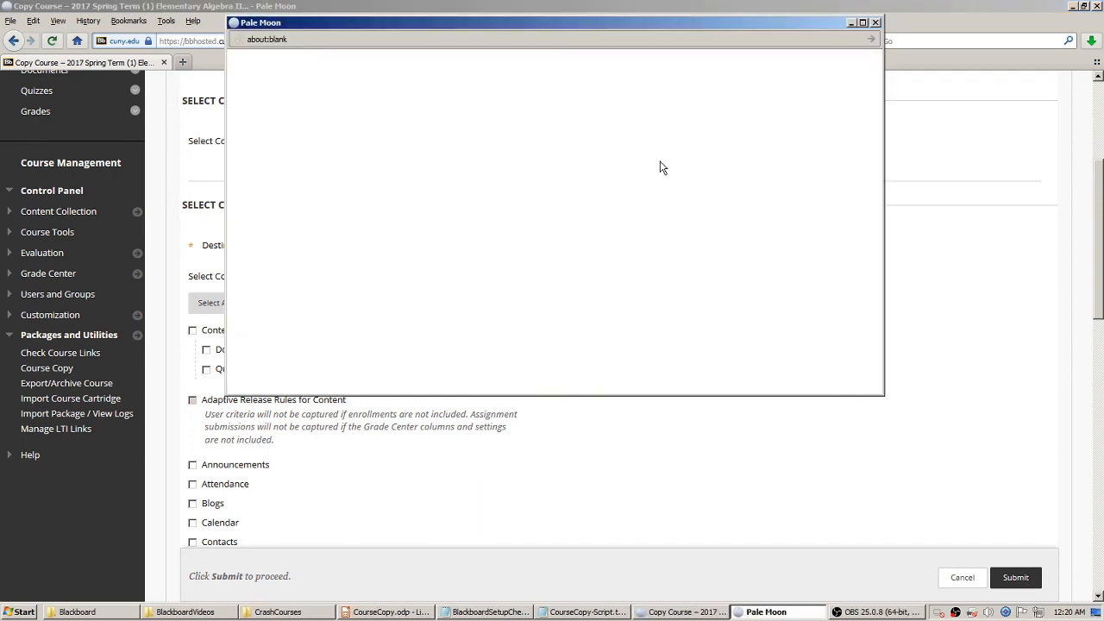
drag(663, 30, 610, 47)
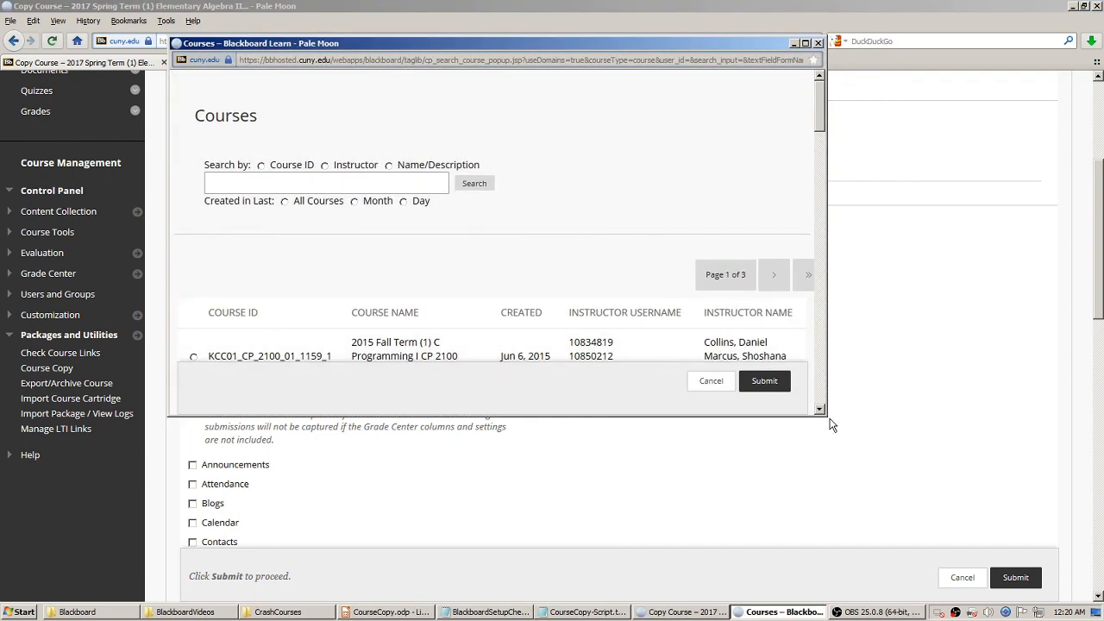
drag(831, 420, 994, 583)
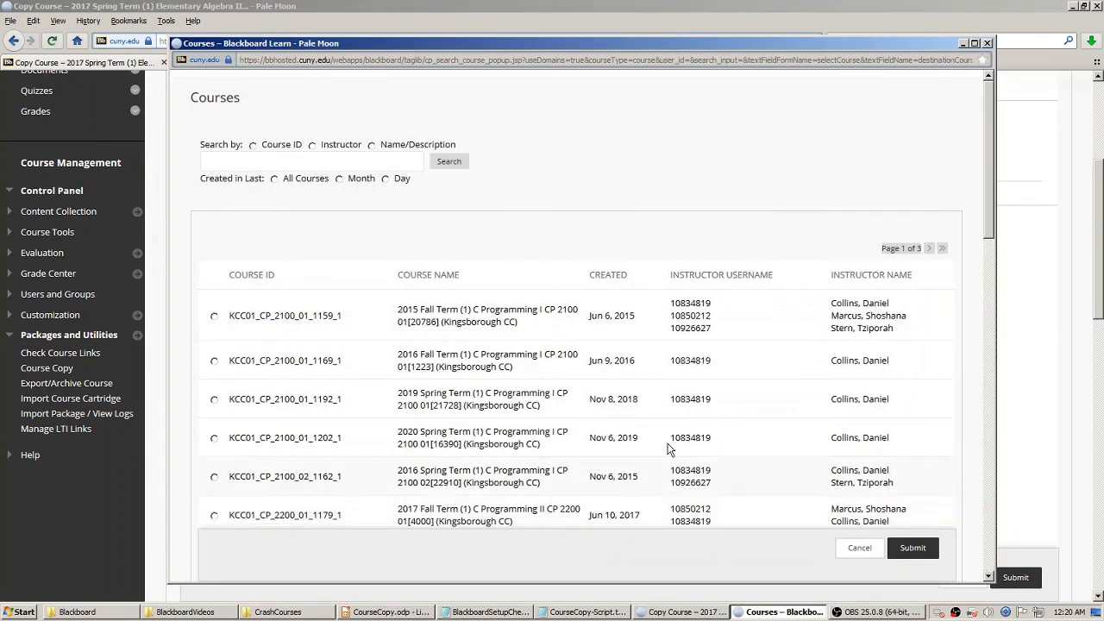
click(429, 276)
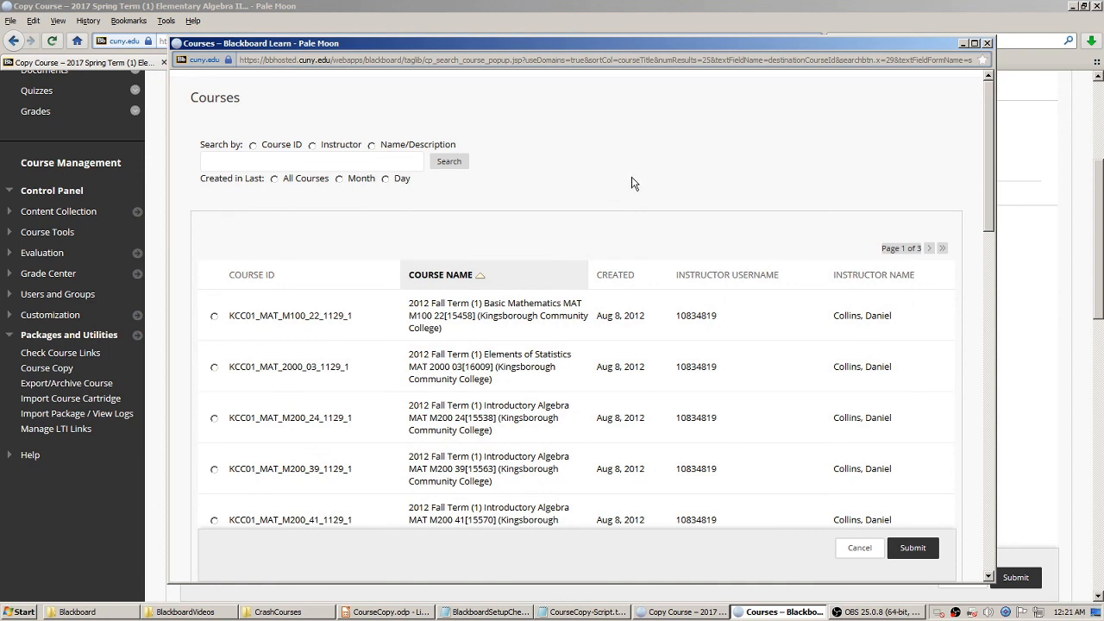
click(433, 277)
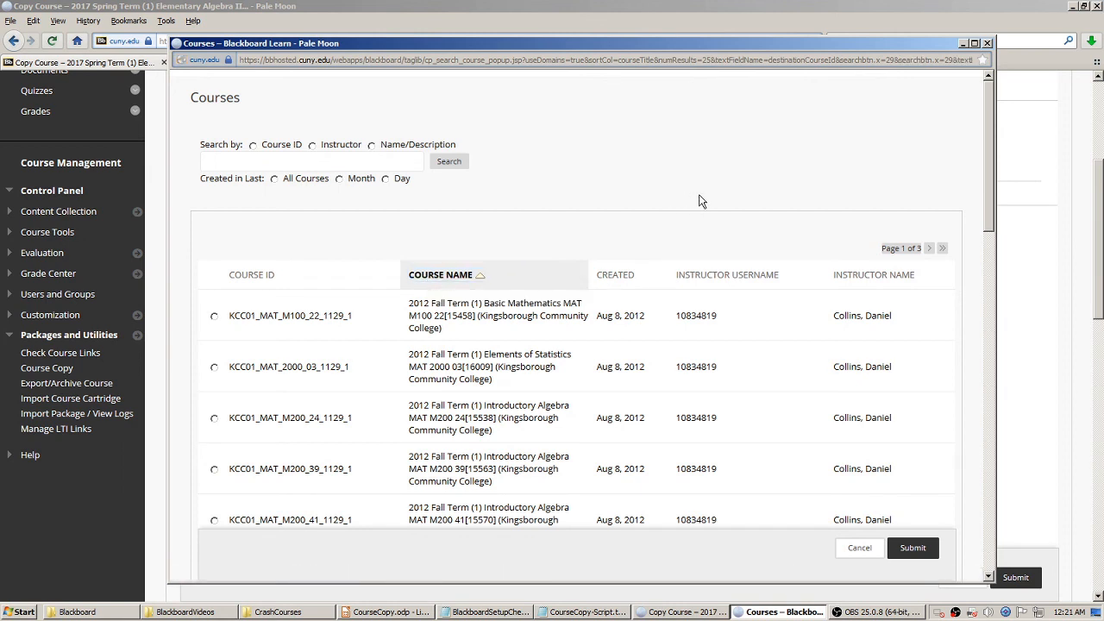
- Choose the 2018 Spring Elementary Algebra II course KCC01_MAT_R300_07_1182_1 as the copy destination
scroll(682, 215, down, 5)
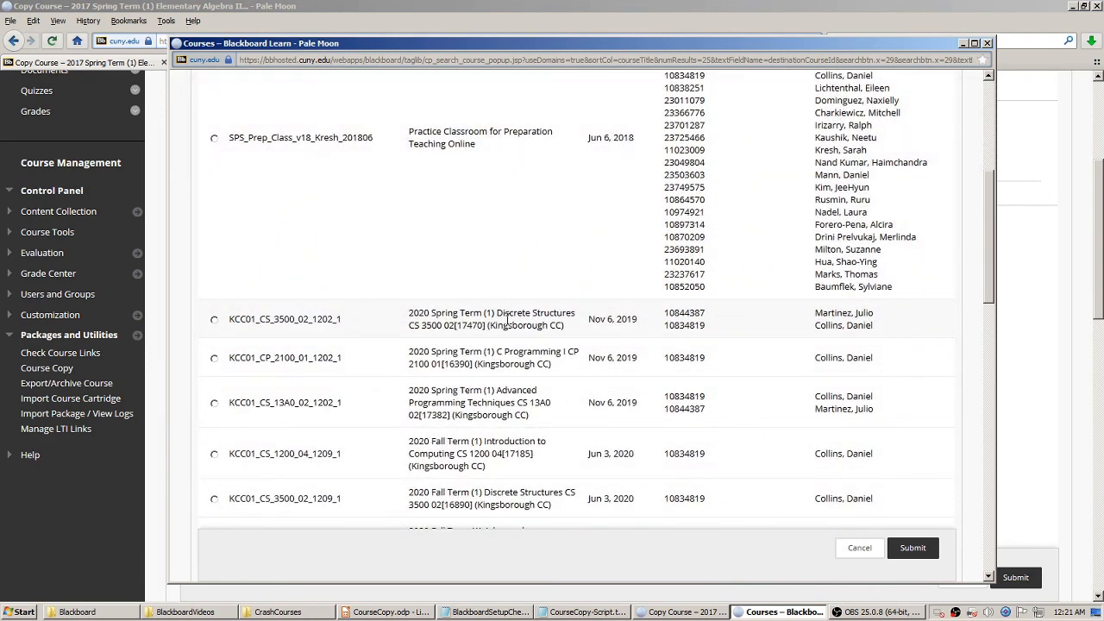
scroll(461, 332, down, 3)
scroll(463, 341, up, 2)
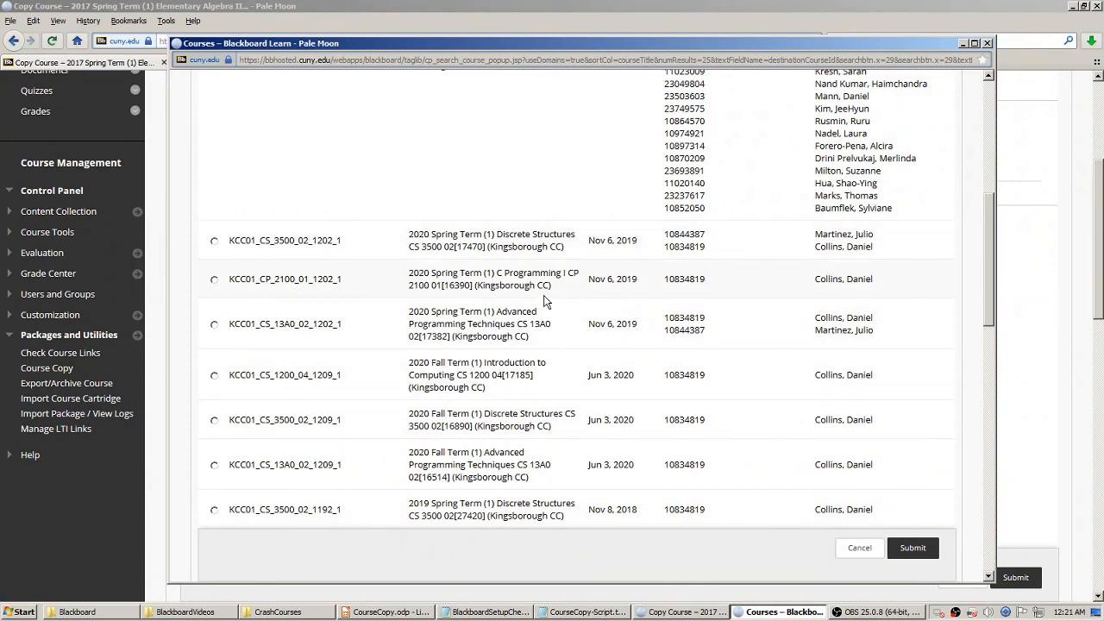
scroll(546, 300, down, 5)
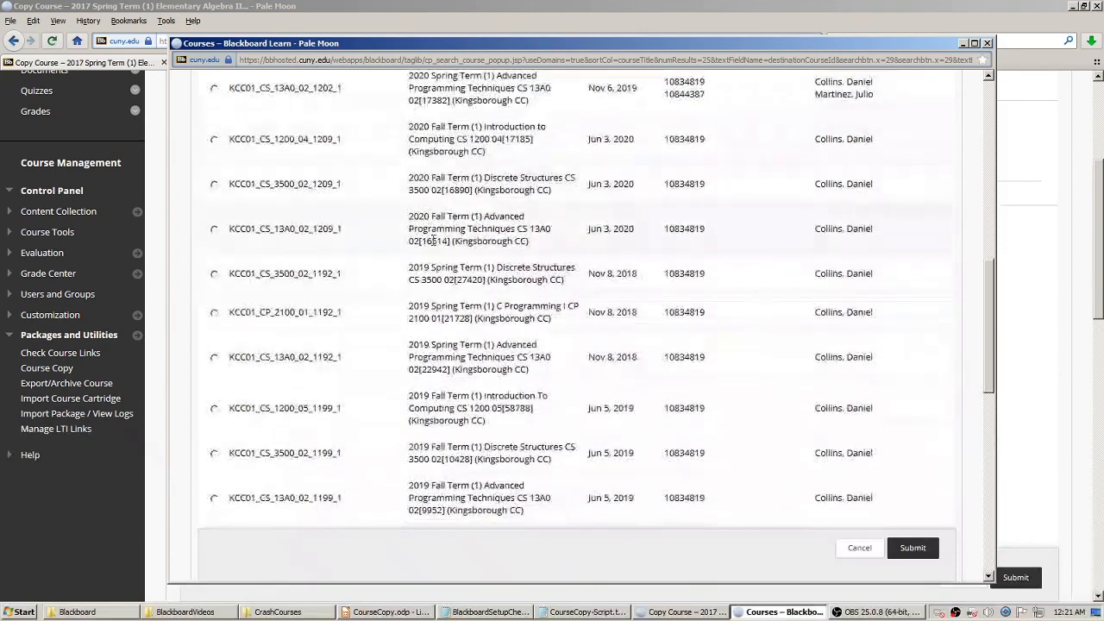
scroll(517, 280, down, 6)
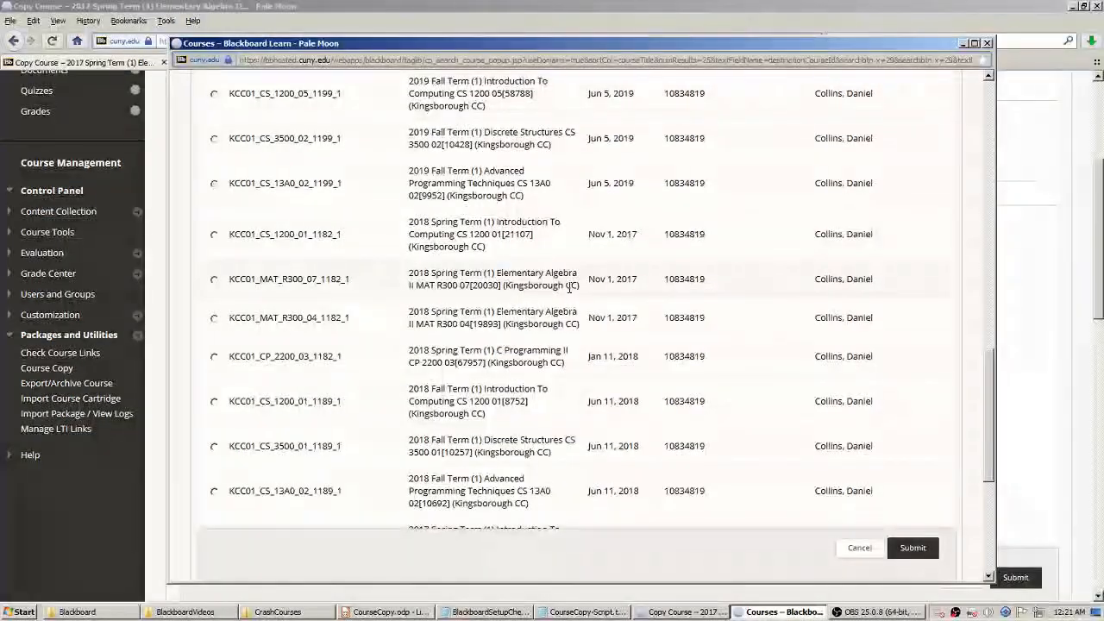
scroll(571, 293, down, 4)
scroll(578, 300, up, 3)
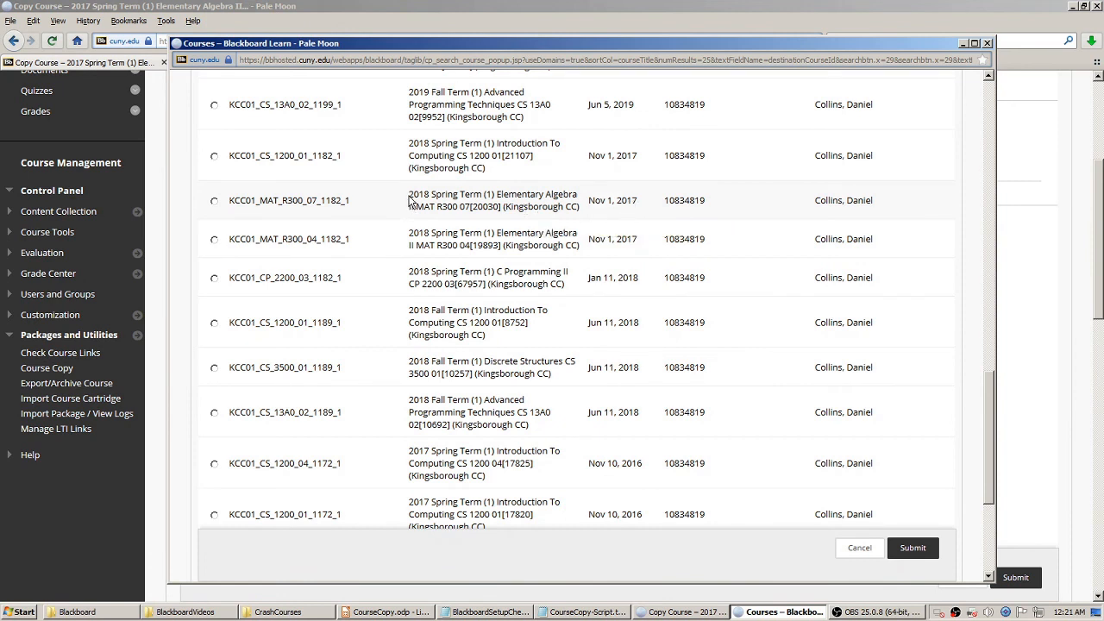
click(214, 203)
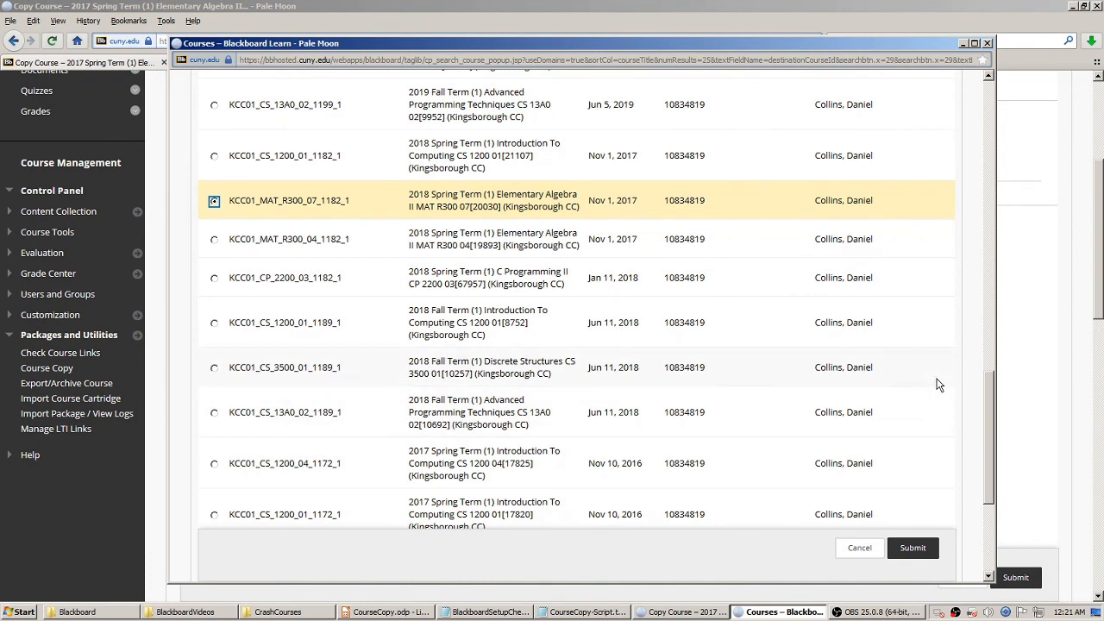
click(913, 549)
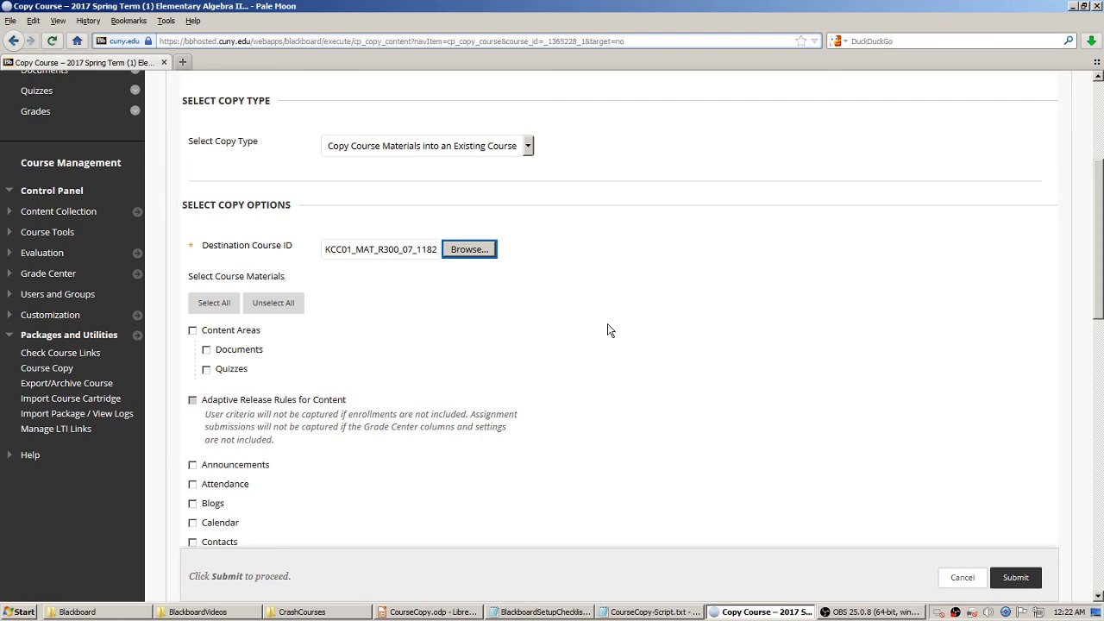
- Mark all course materials for copying and clear the whole selection again
scroll(262, 313, down, 2)
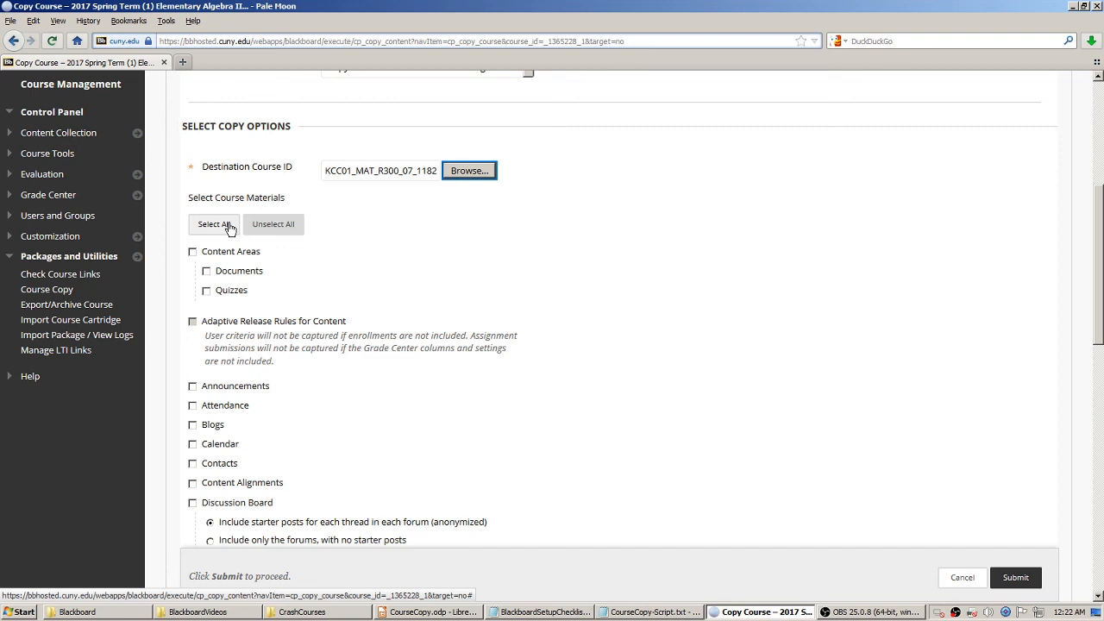
click(214, 225)
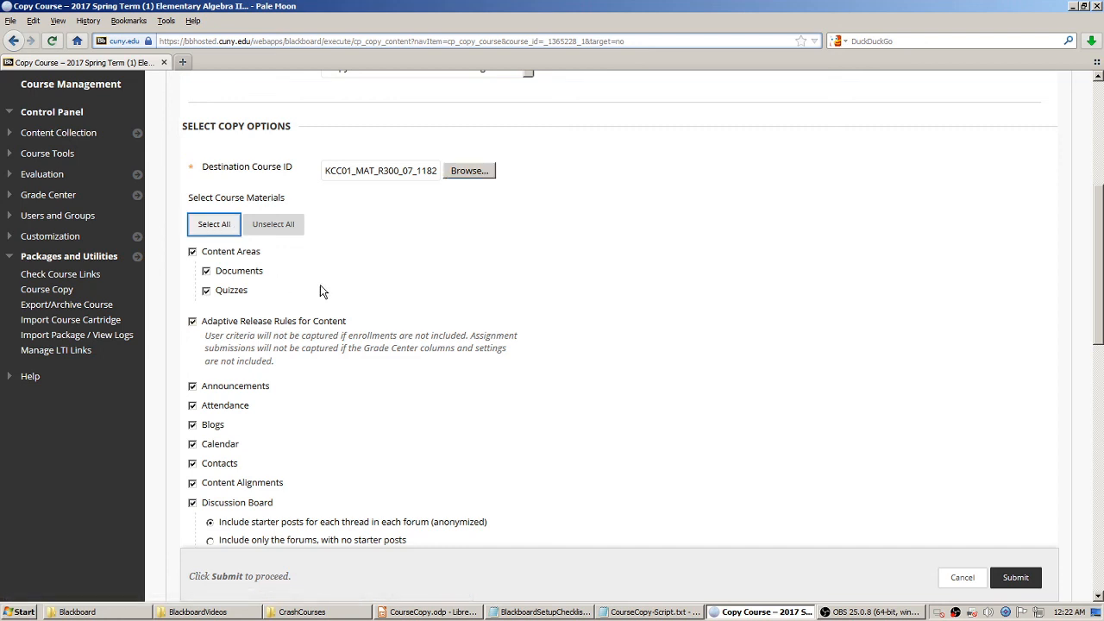
scroll(414, 277, down, 2)
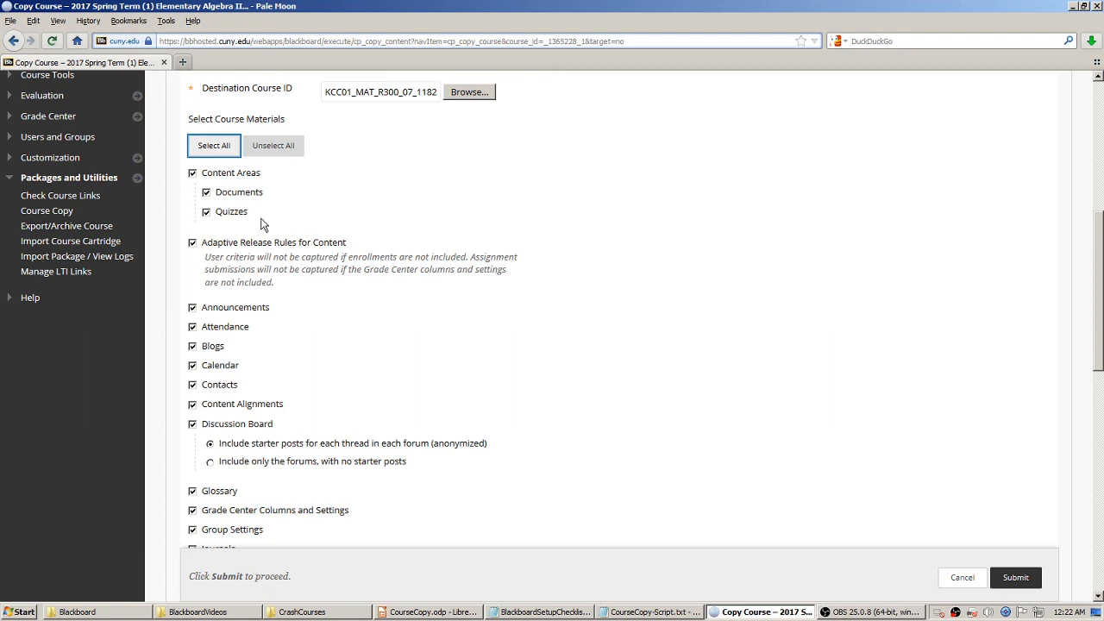
click(288, 148)
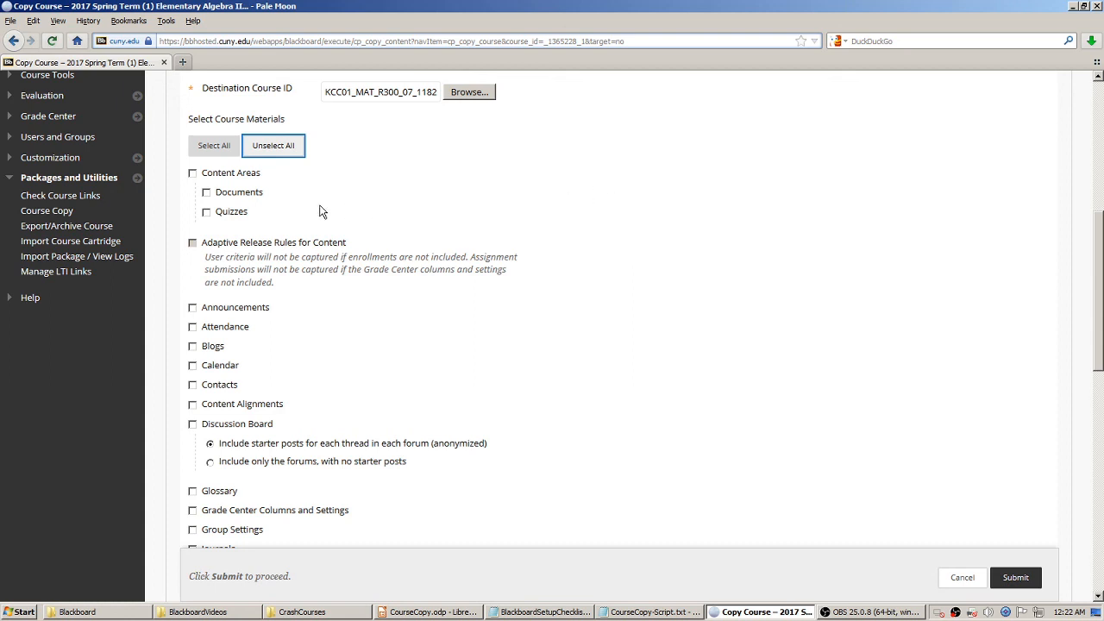
- Include all Content Areas, Announcements and the Discussion Board with only the forums and no starter posts in the copy
click(192, 173)
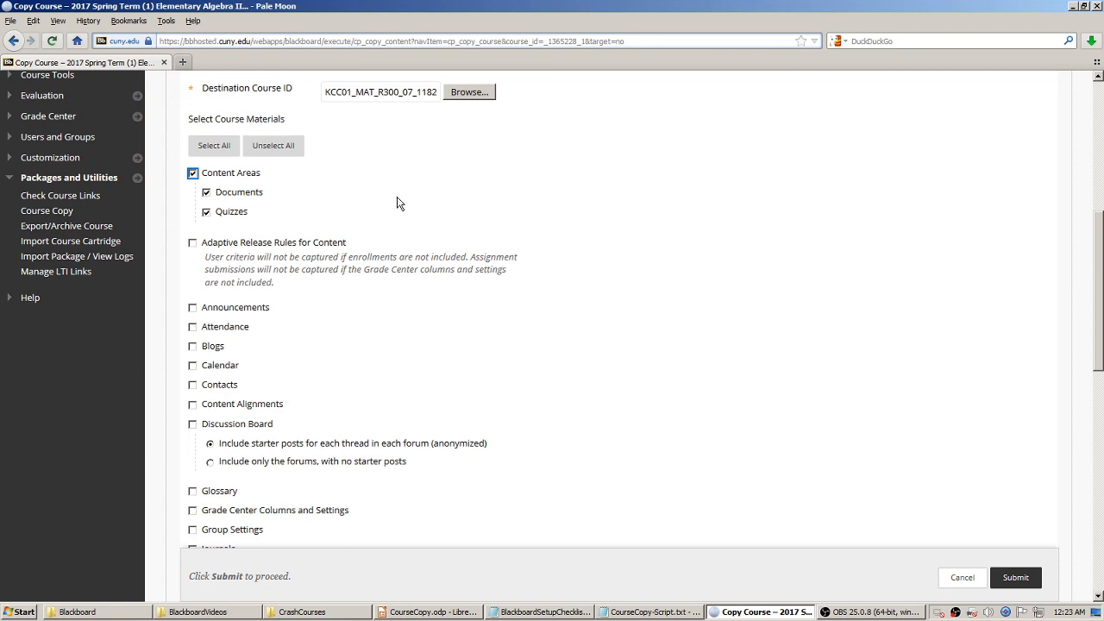
click(191, 309)
scroll(314, 361, down, 2)
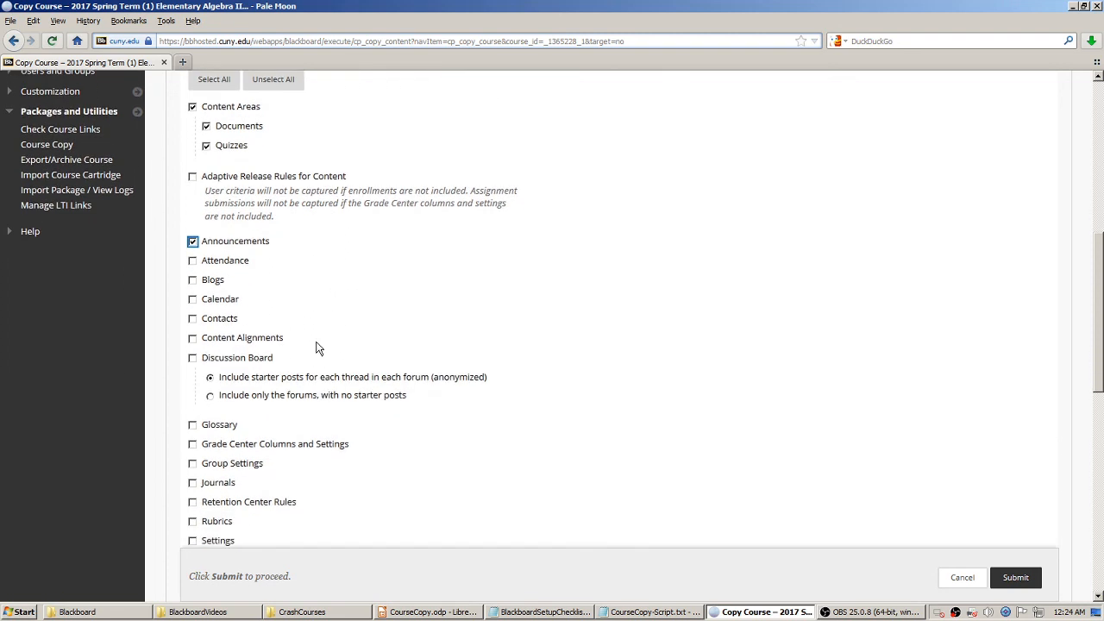
scroll(362, 321, down, 2)
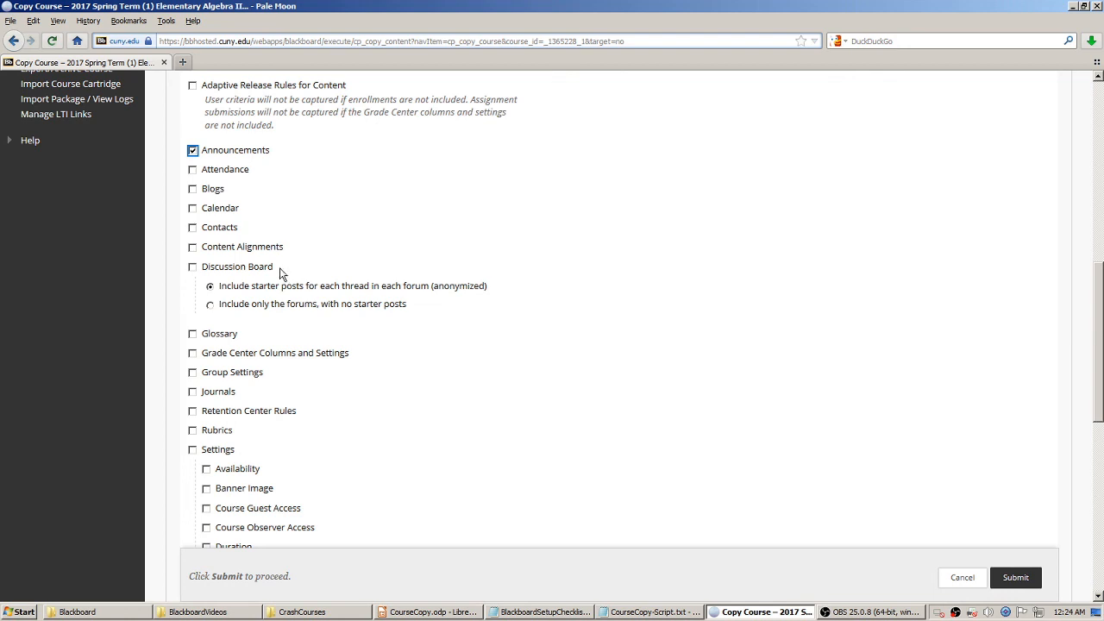
click(193, 268)
click(210, 305)
- Include Grade Center Columns and Settings, Rubrics, and Tests, Surveys, and Pools in the copy
click(192, 354)
scroll(511, 342, down, 1)
scroll(511, 345, down, 1)
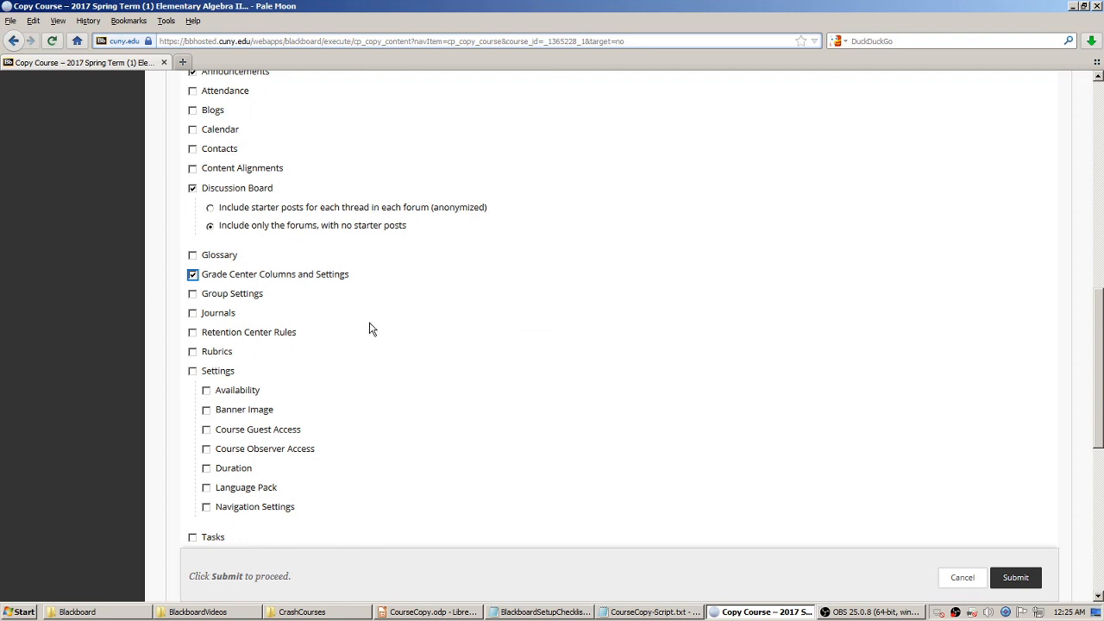
click(192, 352)
scroll(498, 336, down, 2)
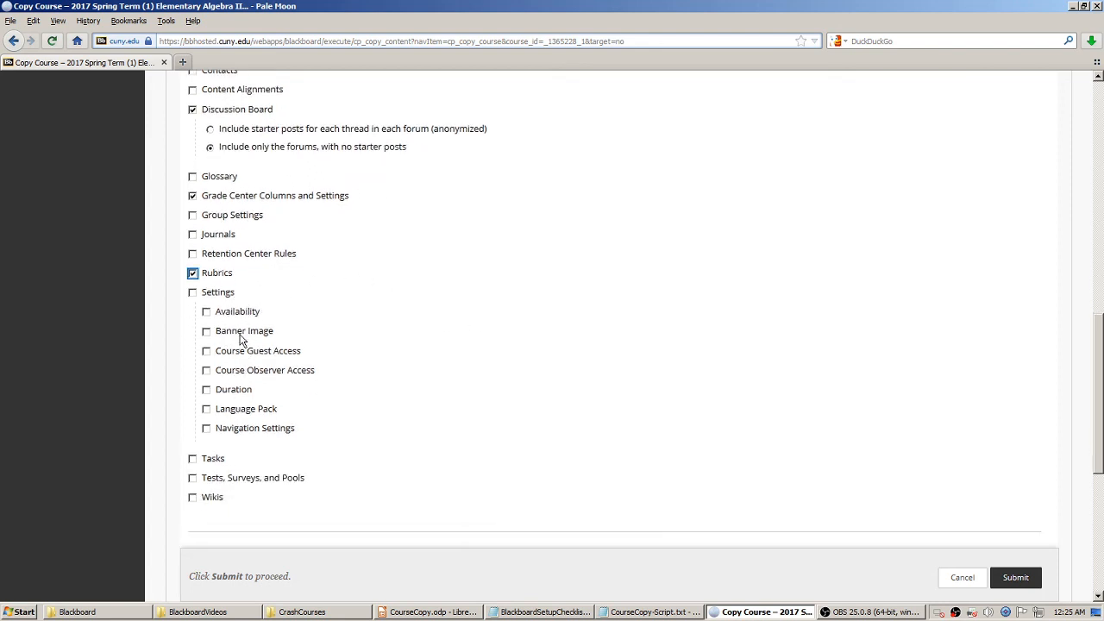
scroll(360, 414, down, 2)
click(192, 398)
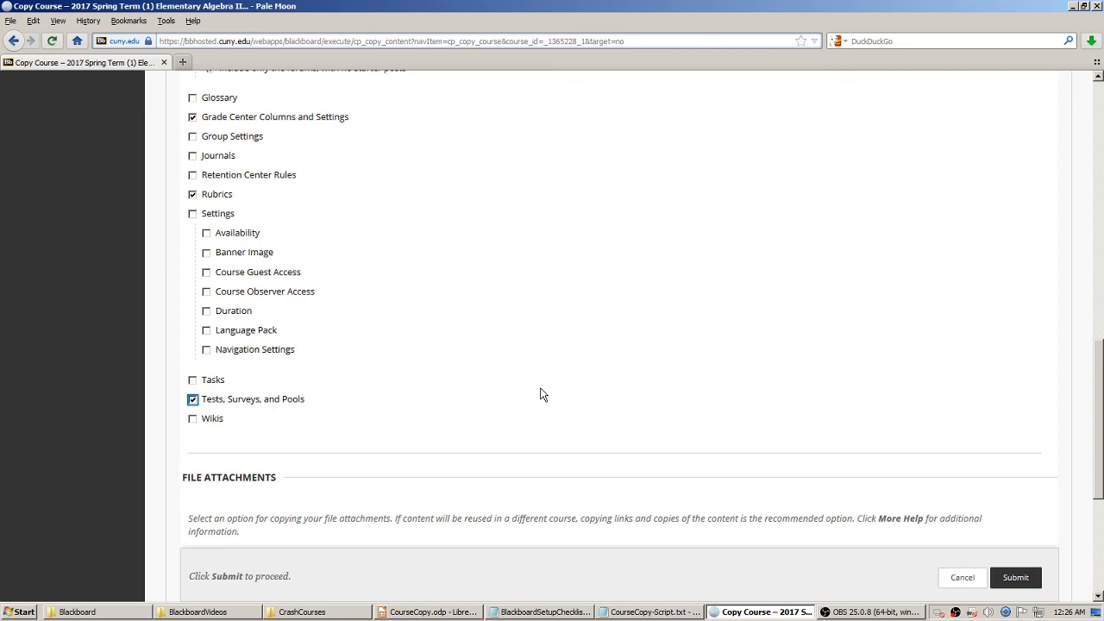
- Examine the marked course materials and the File Attachments and Enrollments options of the copy form
scroll(552, 392, up, 3)
scroll(365, 337, down, 2)
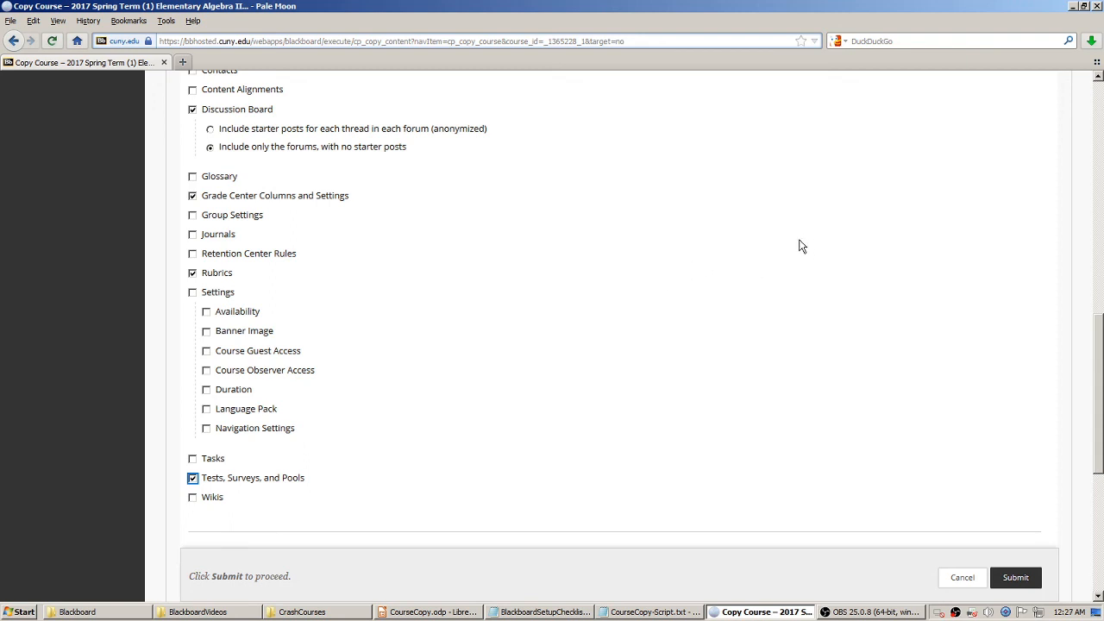
key(alt+Tab)
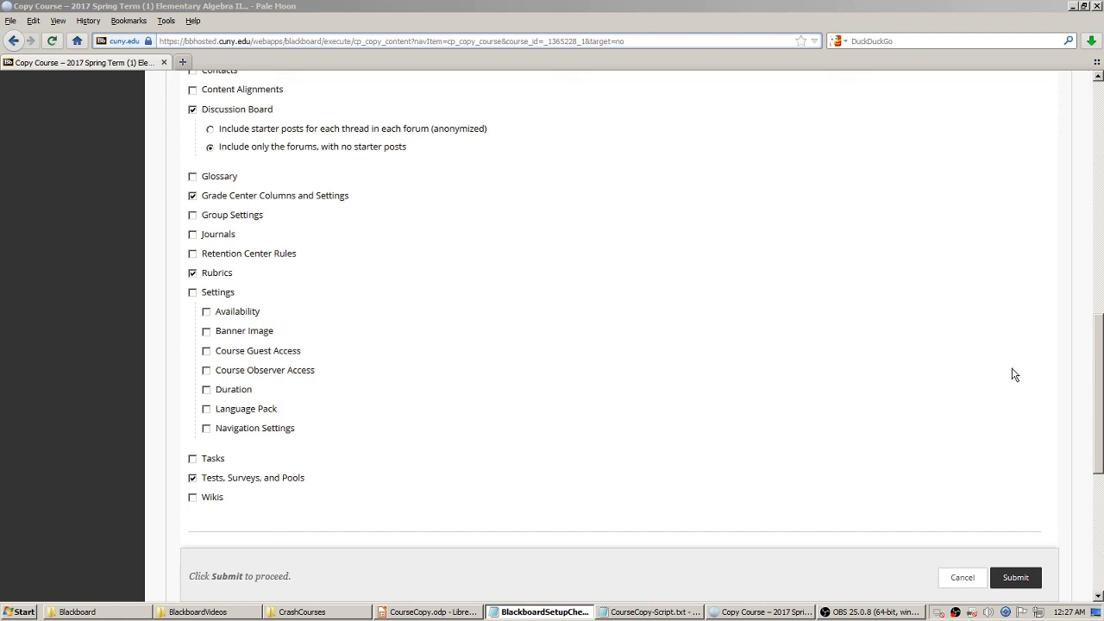
mouse_move(1099, 409)
mouse_down()
mouse_move(1098, 382)
mouse_move(1095, 427)
mouse_up()
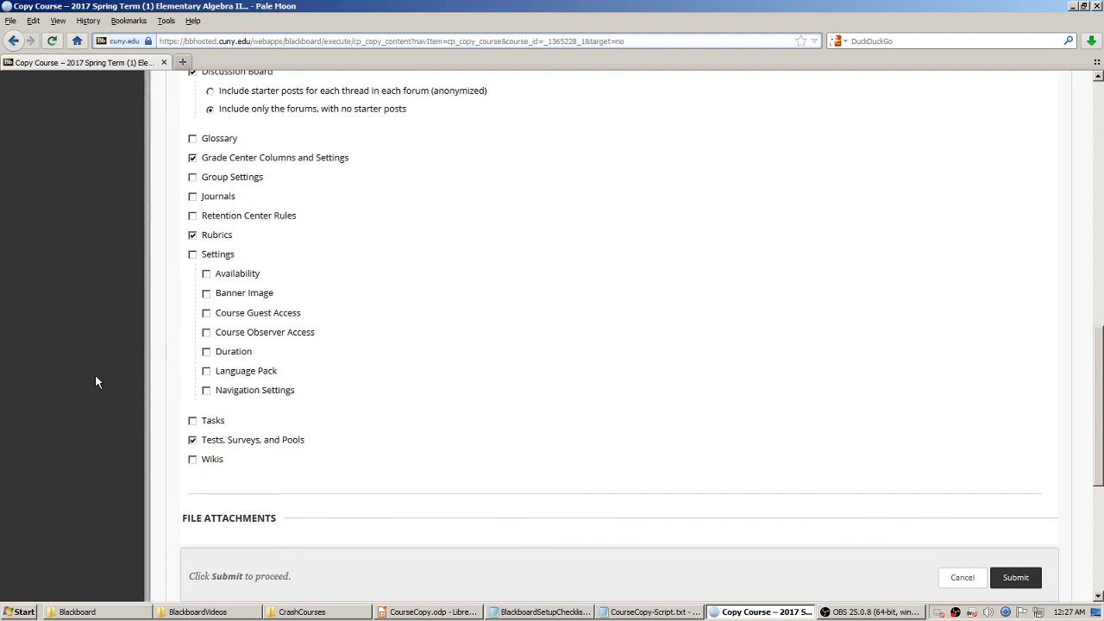
scroll(95, 363, down, 3)
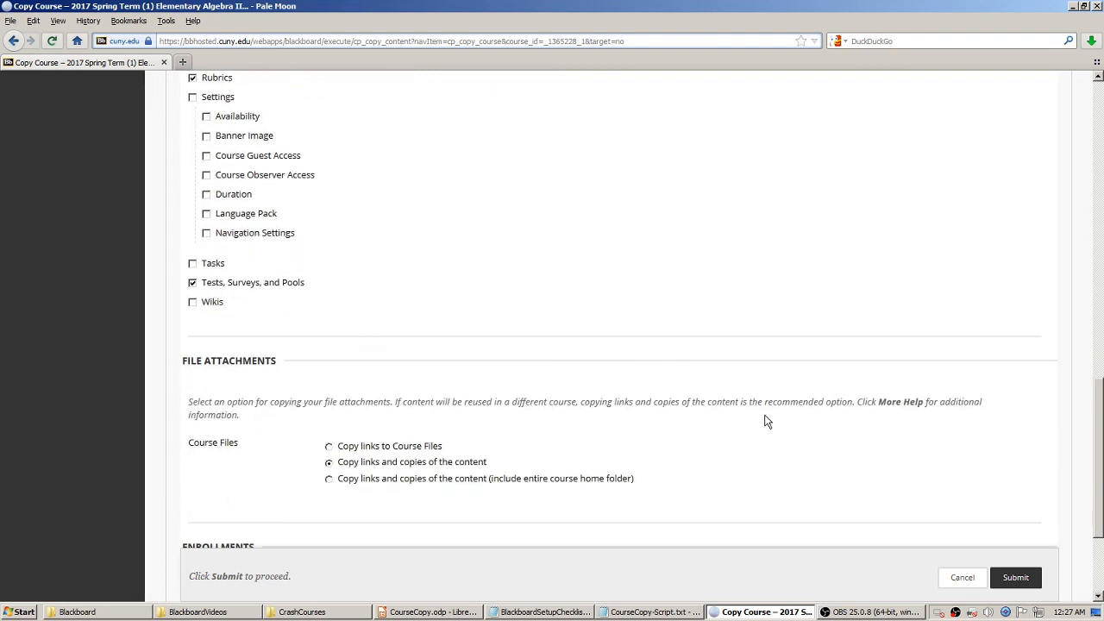
key(alt+Tab)
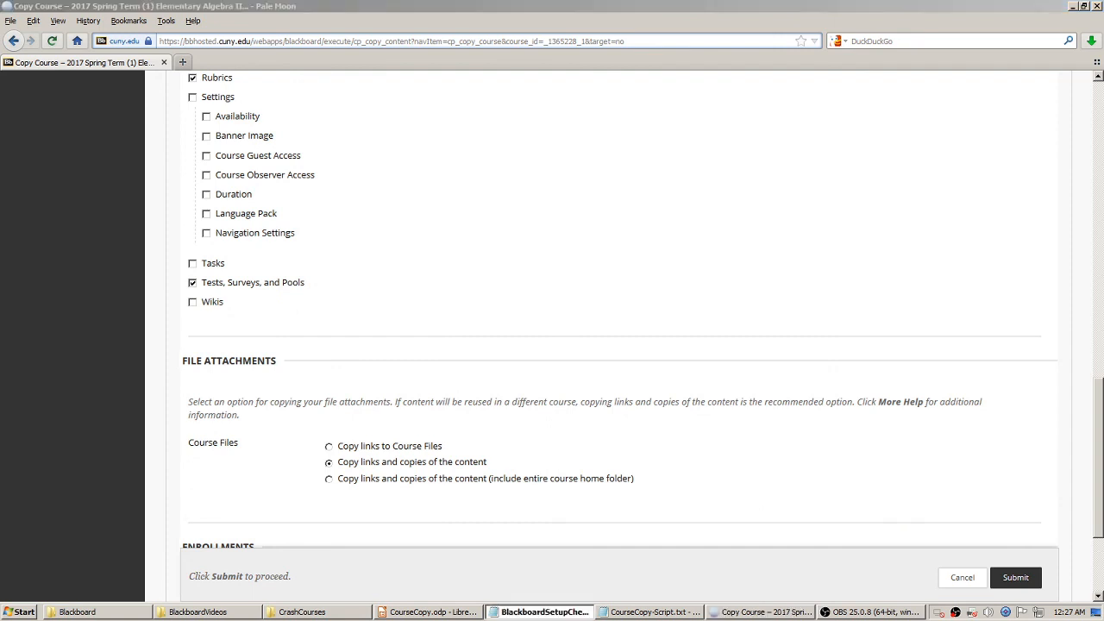
click(185, 402)
scroll(78, 371, down, 3)
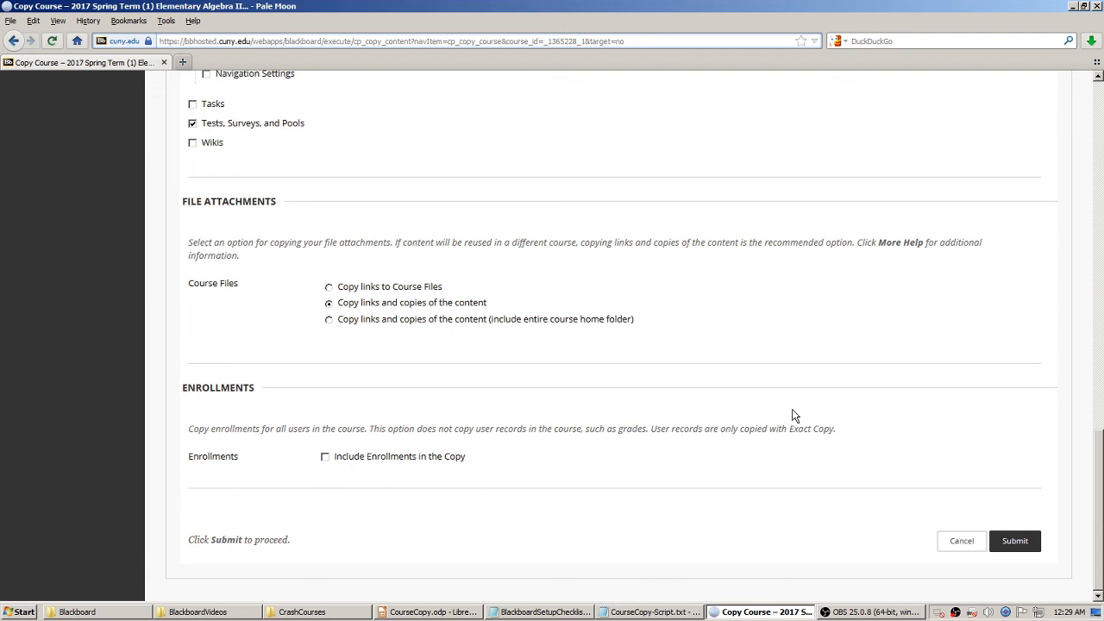
- Recheck the copy selections, submit the course copy and return to the home page with the course list
scroll(793, 429, up, 15)
scroll(777, 423, down, 3)
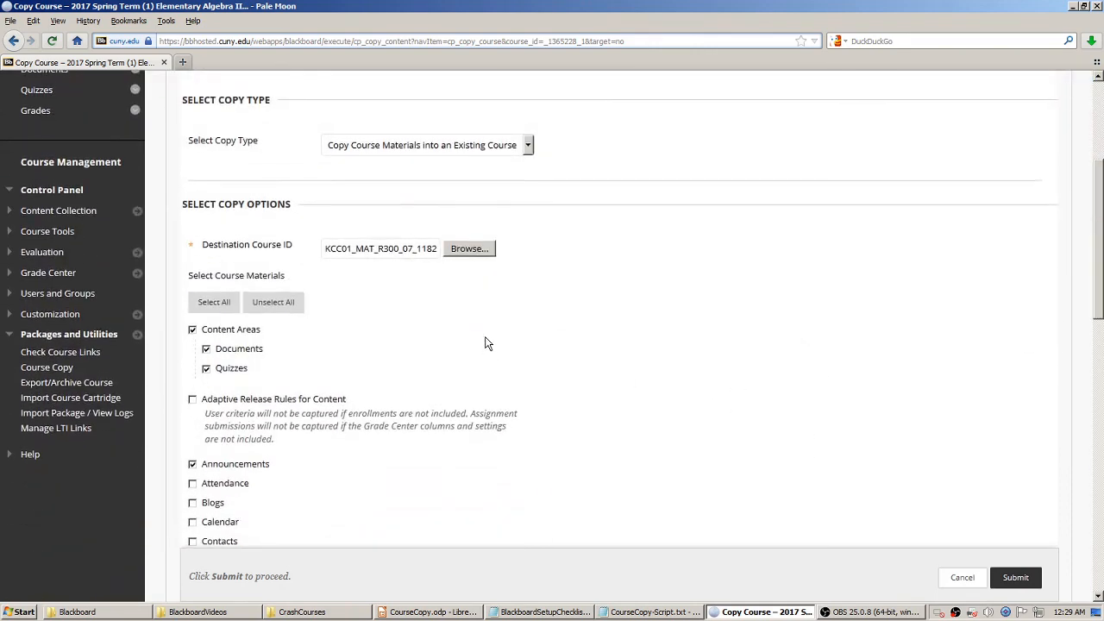
scroll(485, 342, down, 2)
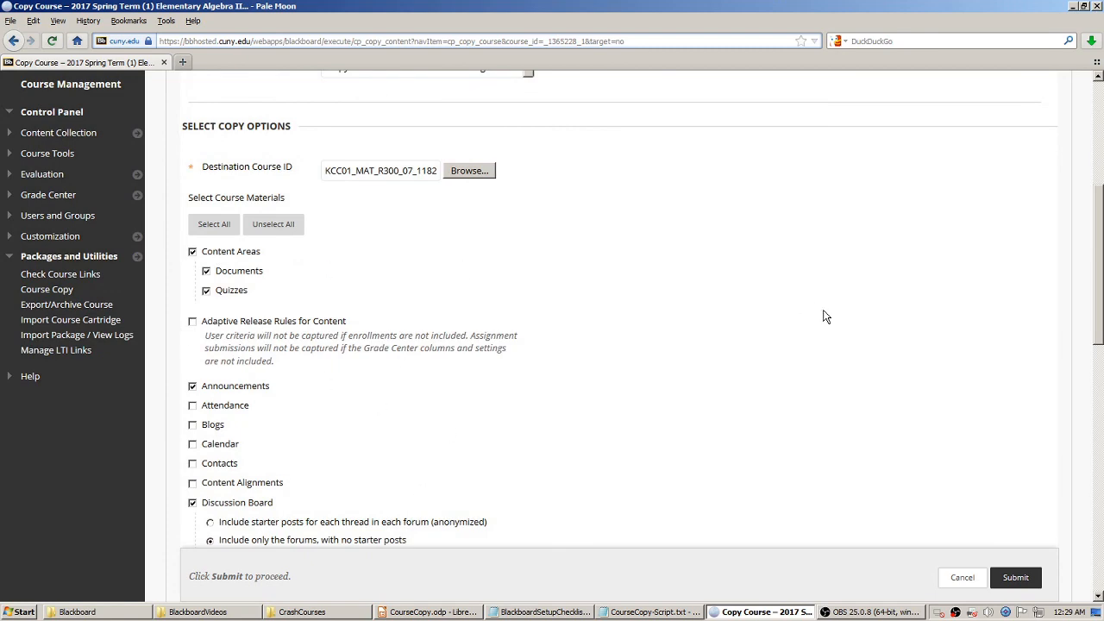
scroll(826, 323, down, 3)
scroll(827, 322, down, 6)
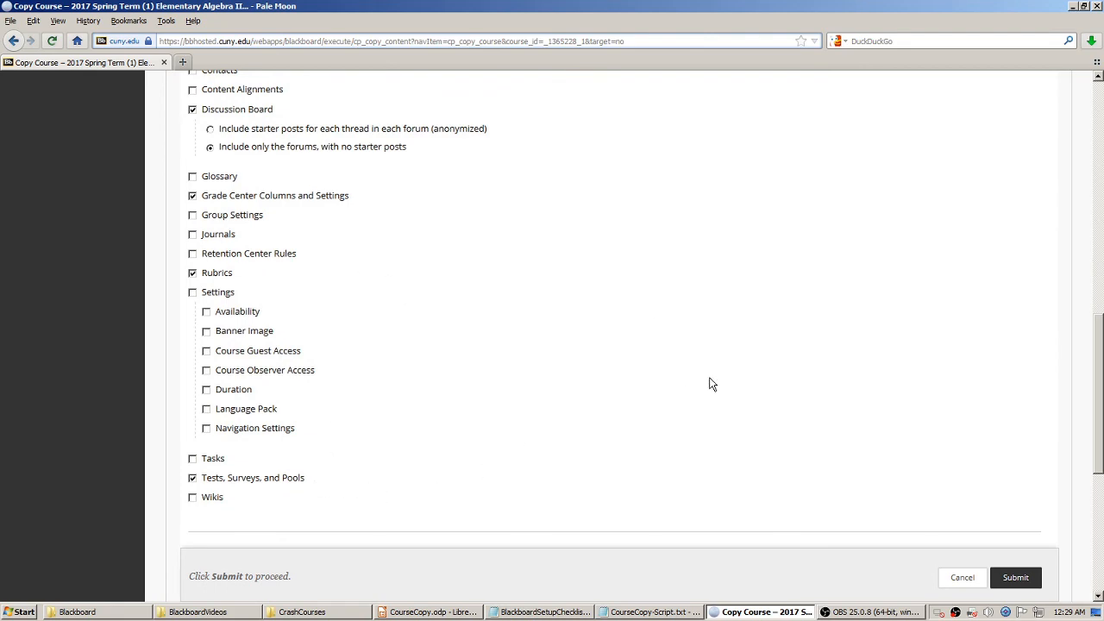
scroll(846, 334, down, 7)
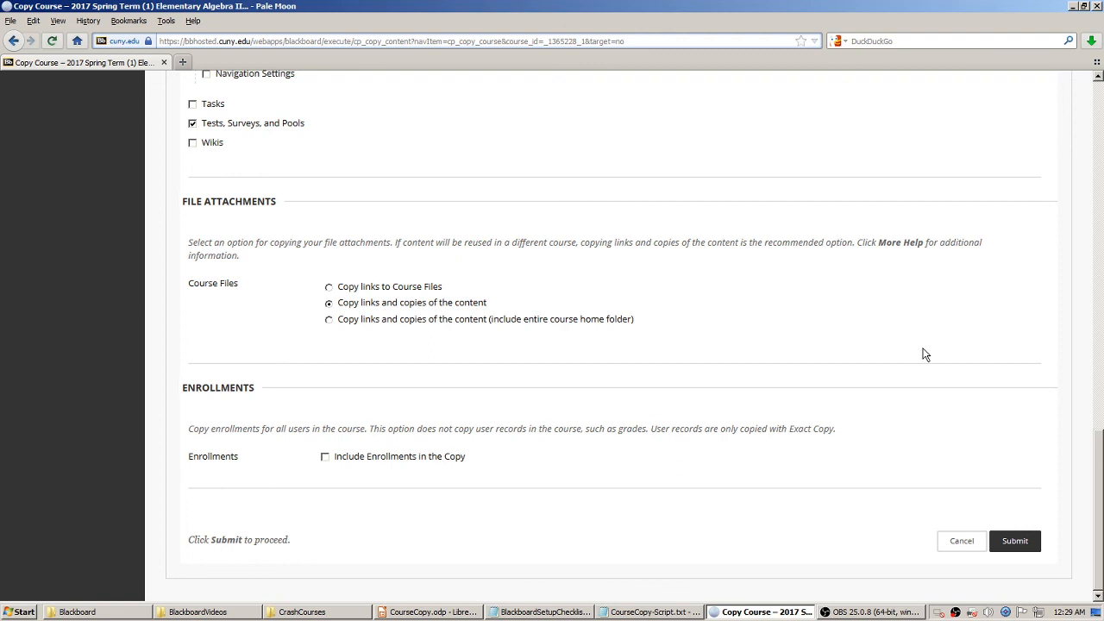
click(1015, 543)
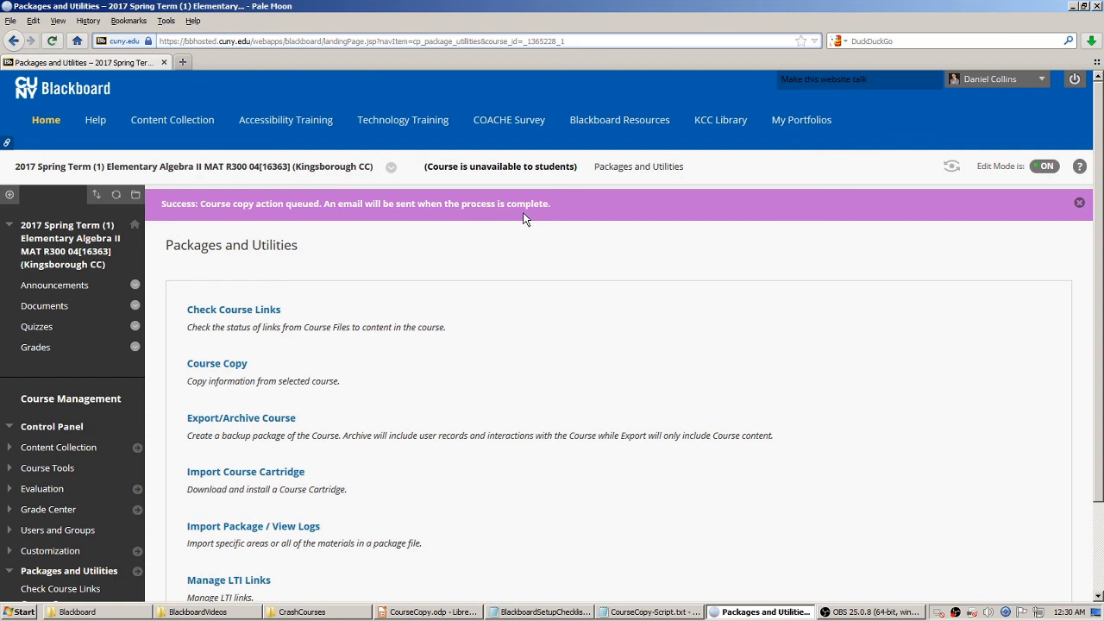
click(50, 126)
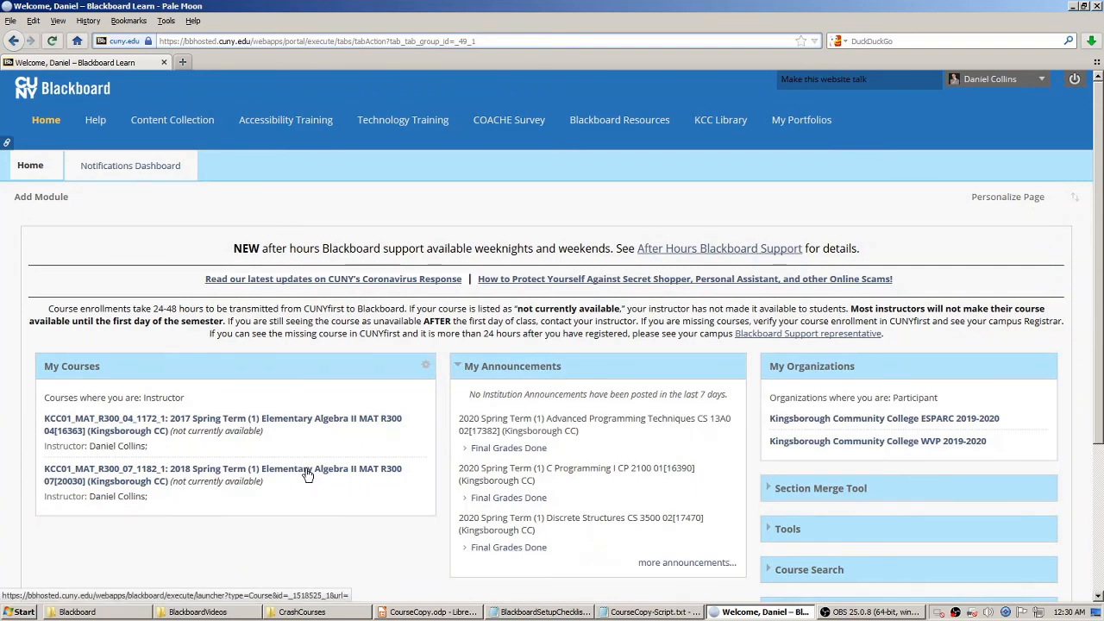
- Open the 2018 Spring Term Elementary Algebra II course and look through its copied announcements
click(308, 475)
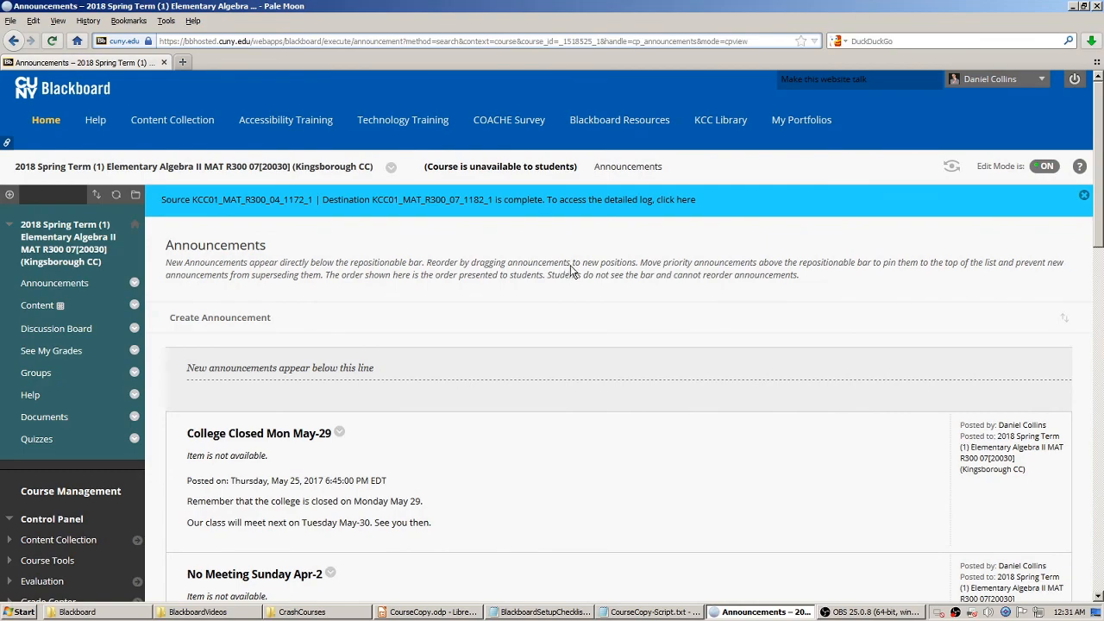
scroll(573, 276, down, 3)
scroll(574, 285, down, 12)
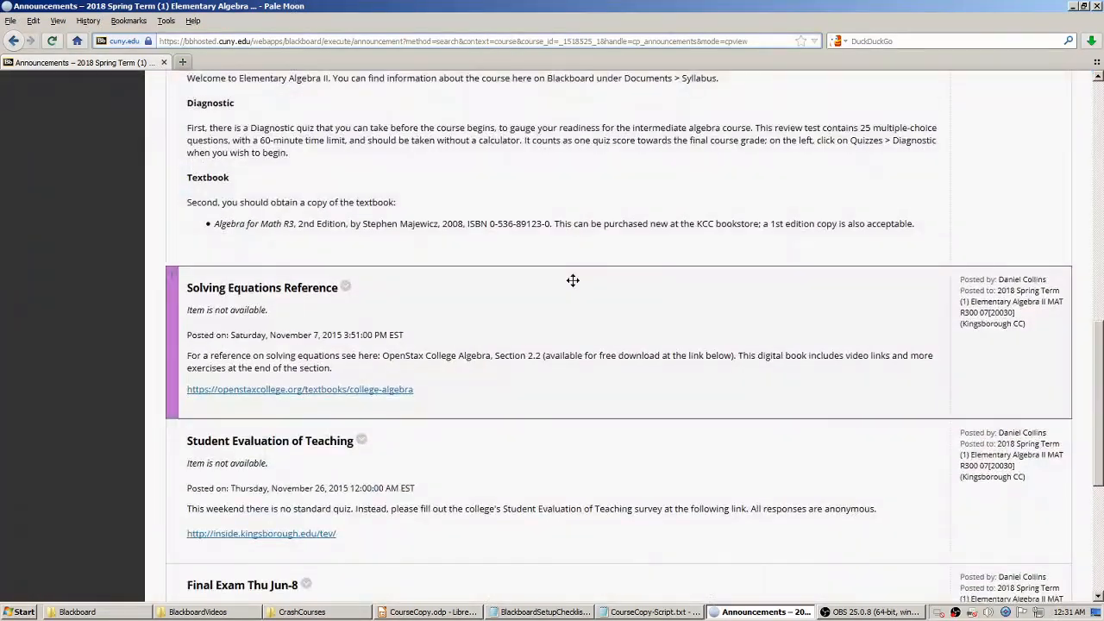
scroll(574, 286, up, 9)
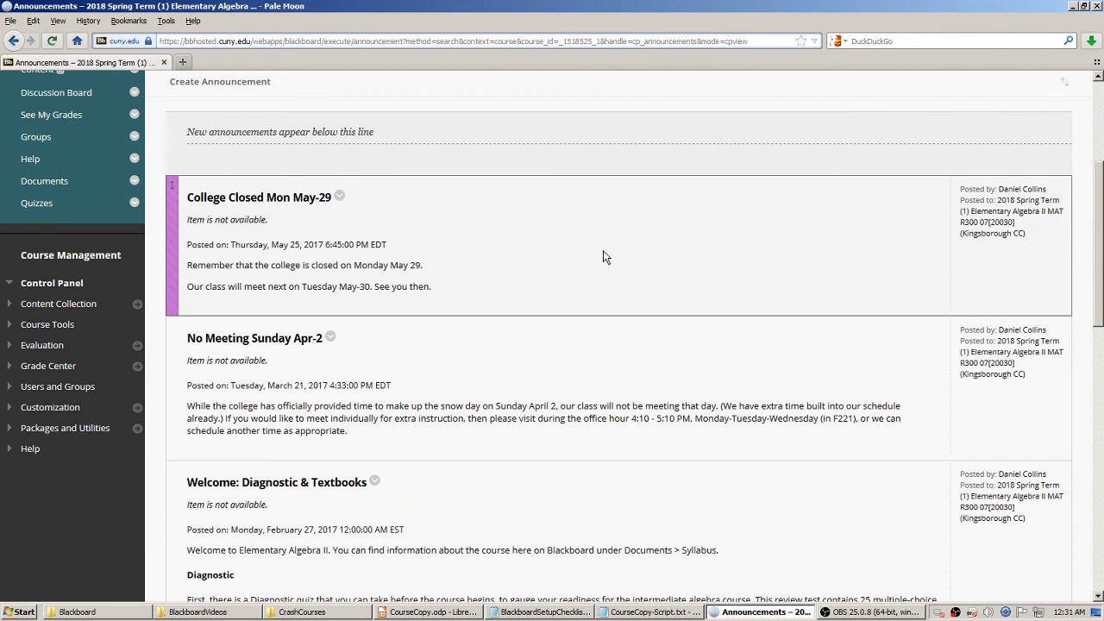
scroll(600, 258, up, 3)
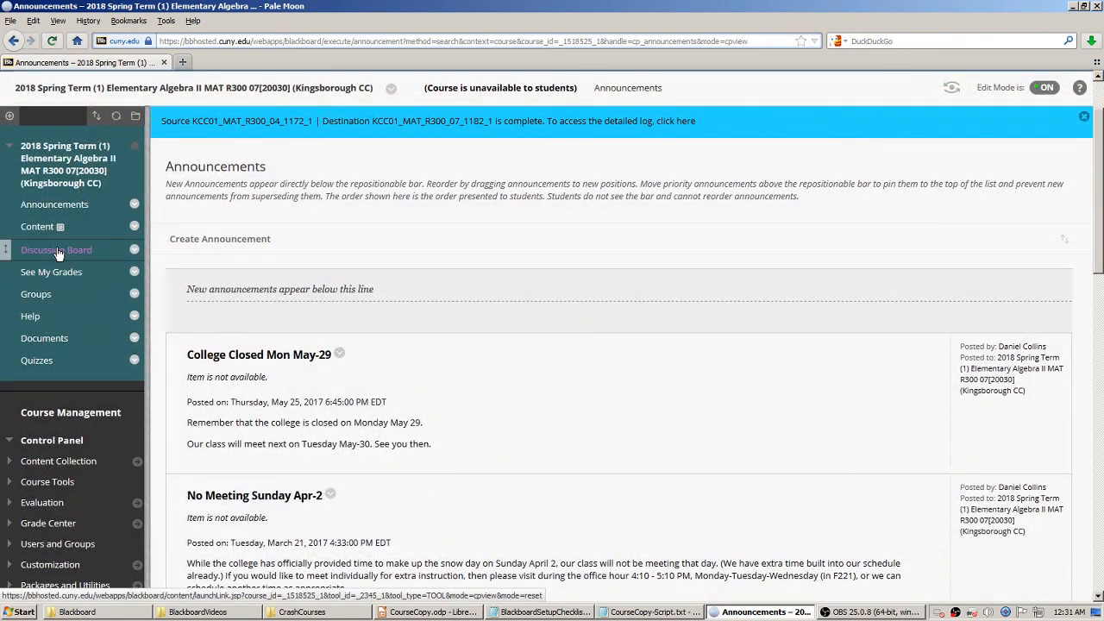
- Open the course's Documents area and check the copied items and their attached files
click(53, 343)
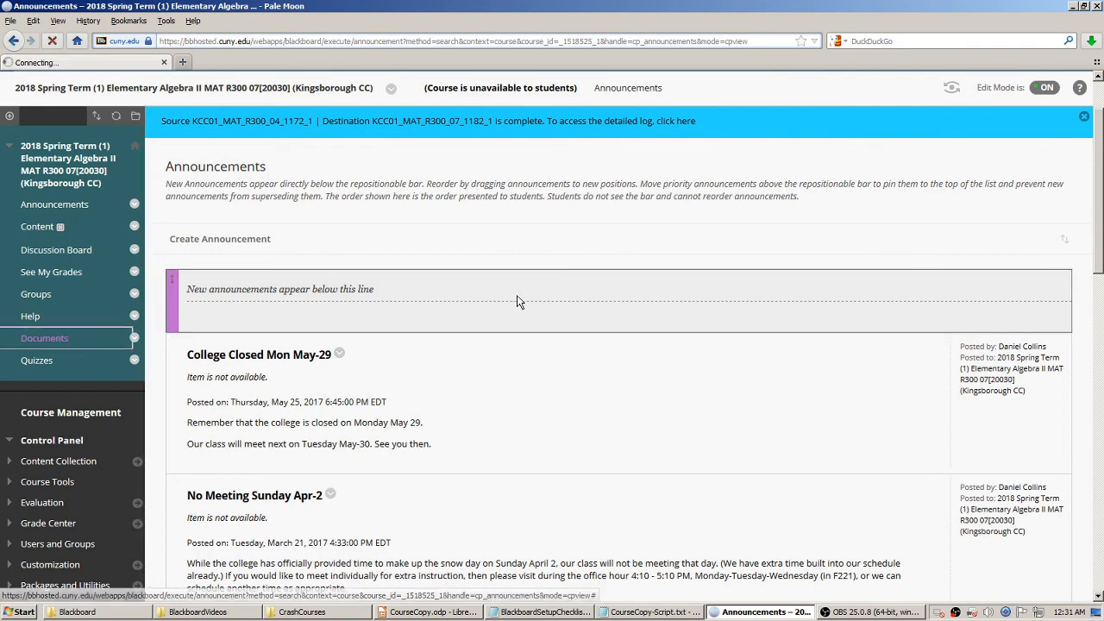
scroll(630, 268, down, 2)
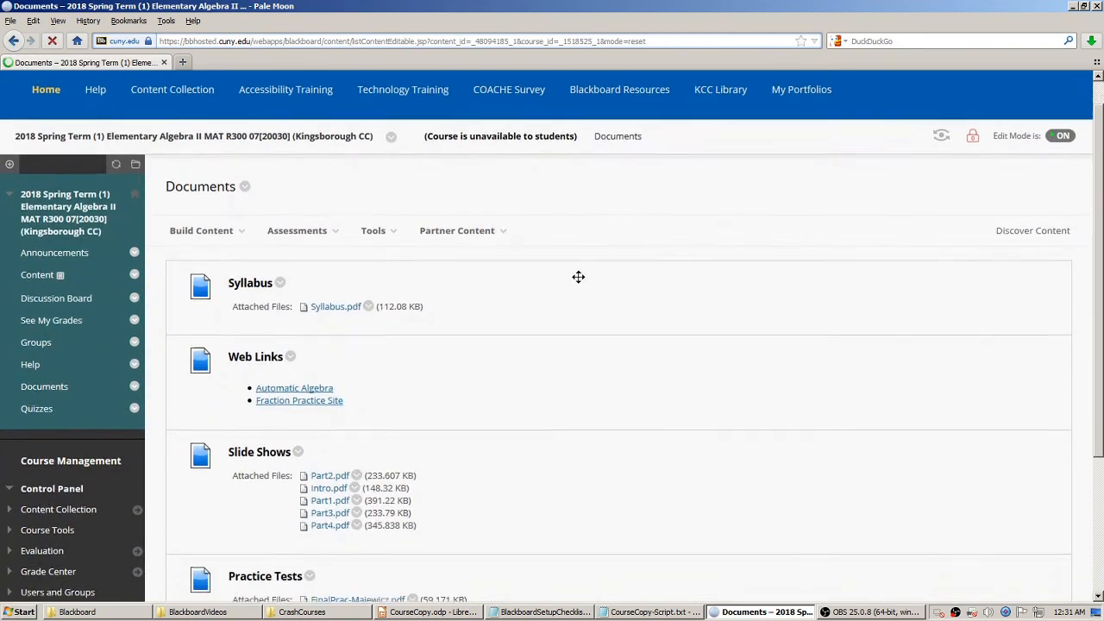
scroll(578, 294, down, 3)
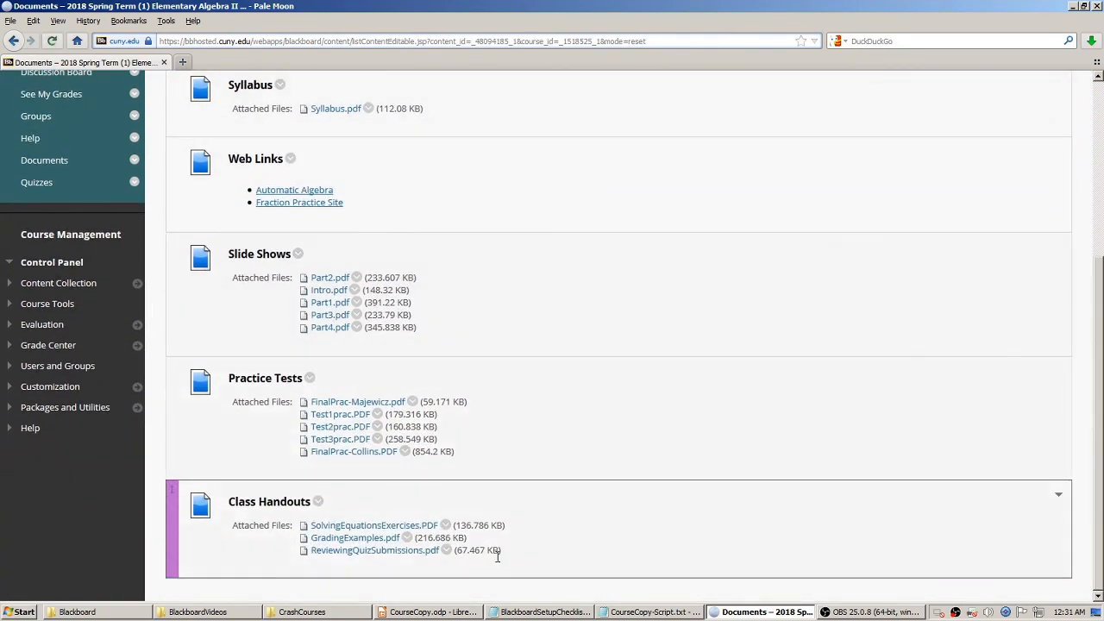
scroll(595, 449, up, 3)
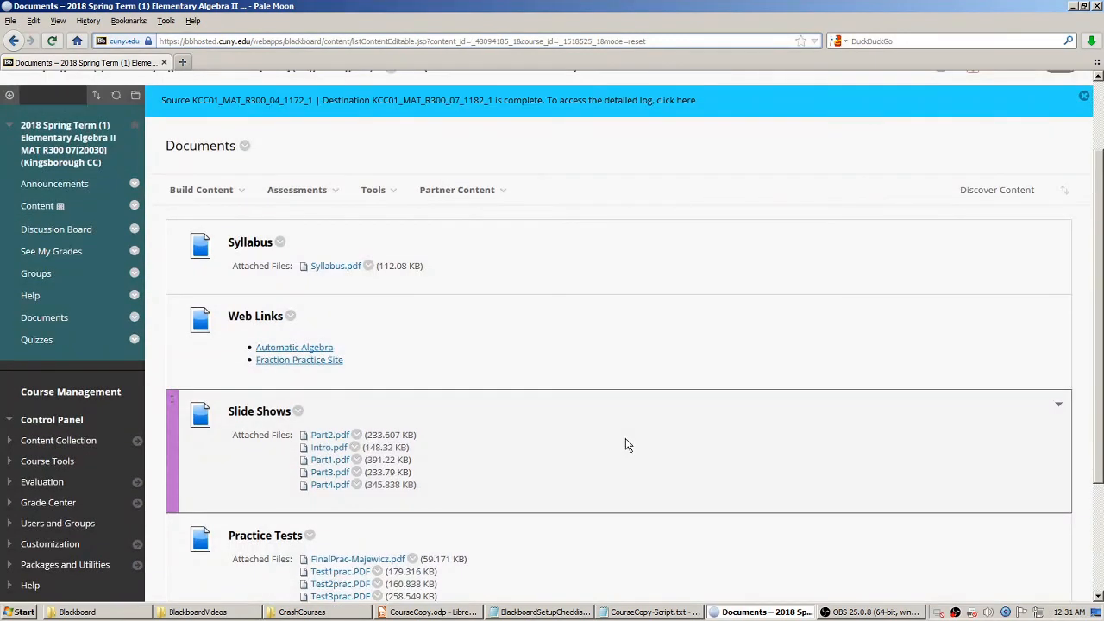
- Open the course's Quizzes area and look through the copied survey, diagnostic and quizzes with their availability
click(36, 341)
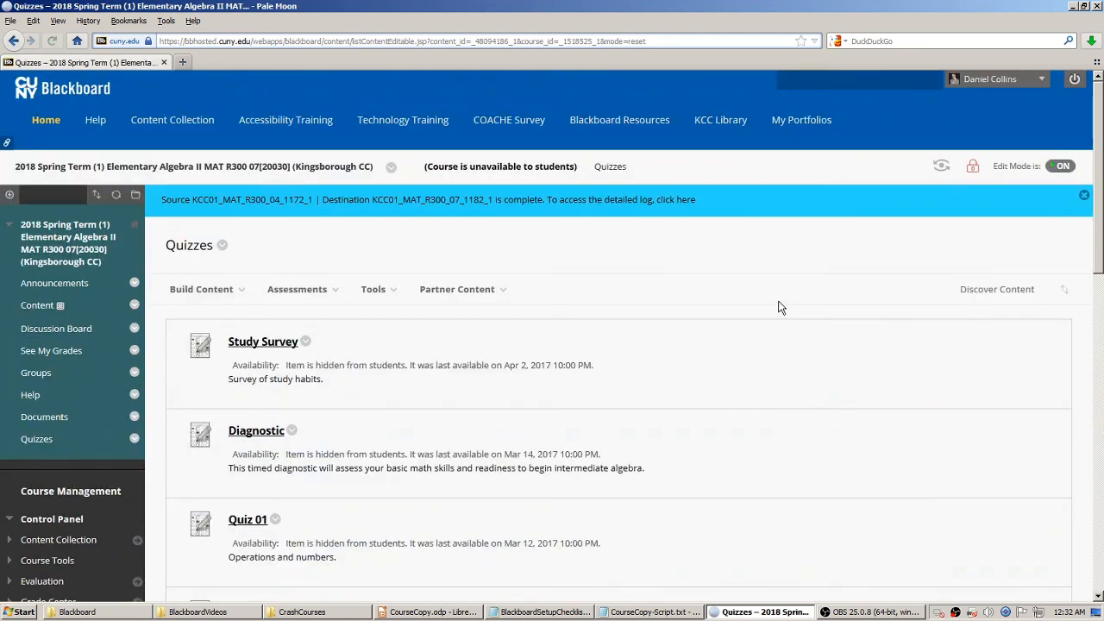
scroll(776, 309, down, 3)
scroll(760, 313, down, 12)
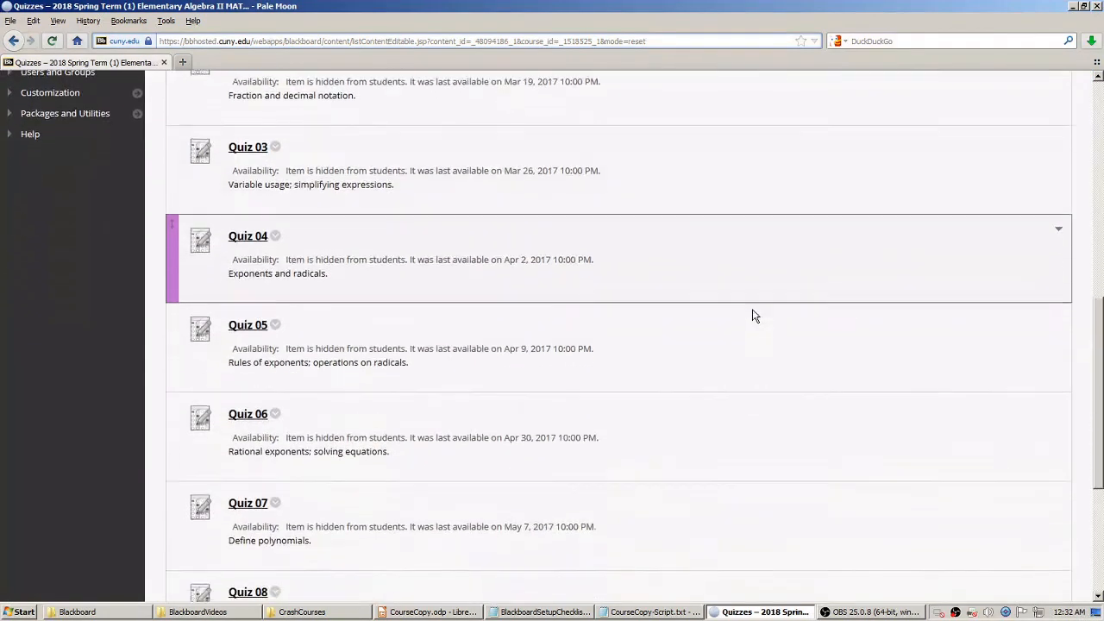
scroll(752, 317, up, 15)
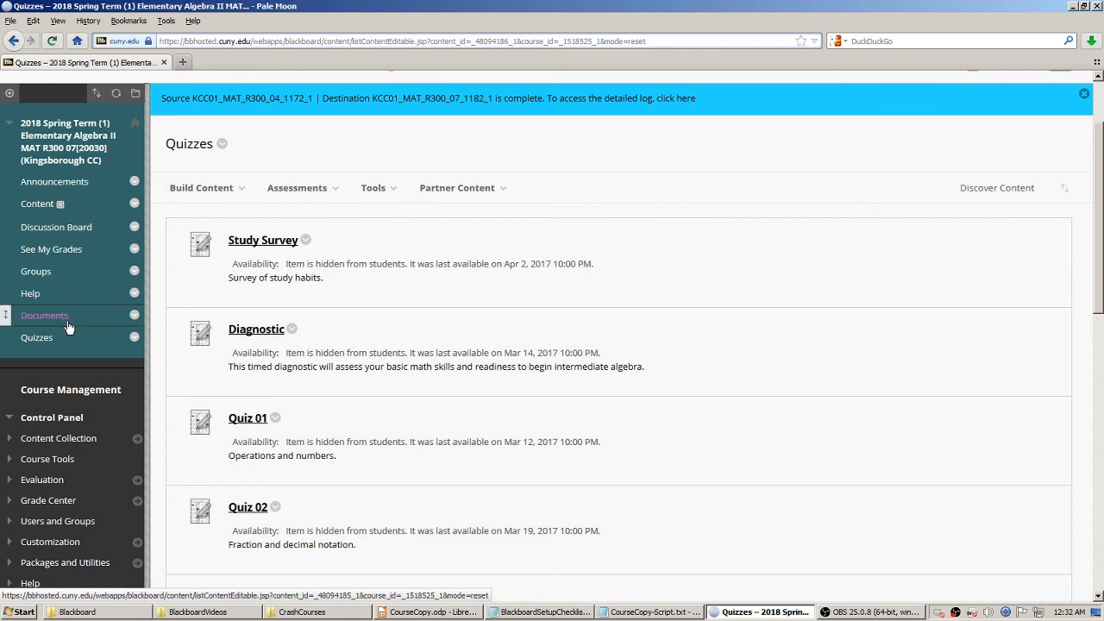
- Reorder the course menu so Documents, Quizzes and See My Grades follow directly after Announcements
drag(5, 316, 4, 209)
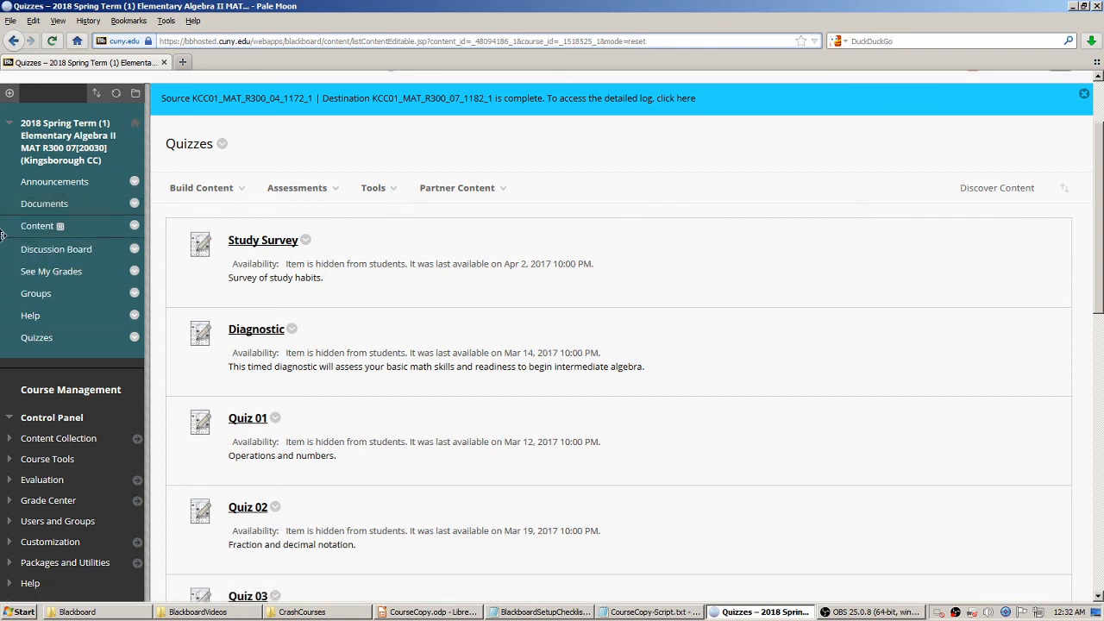
drag(5, 338, 3, 225)
drag(4, 293, 5, 249)
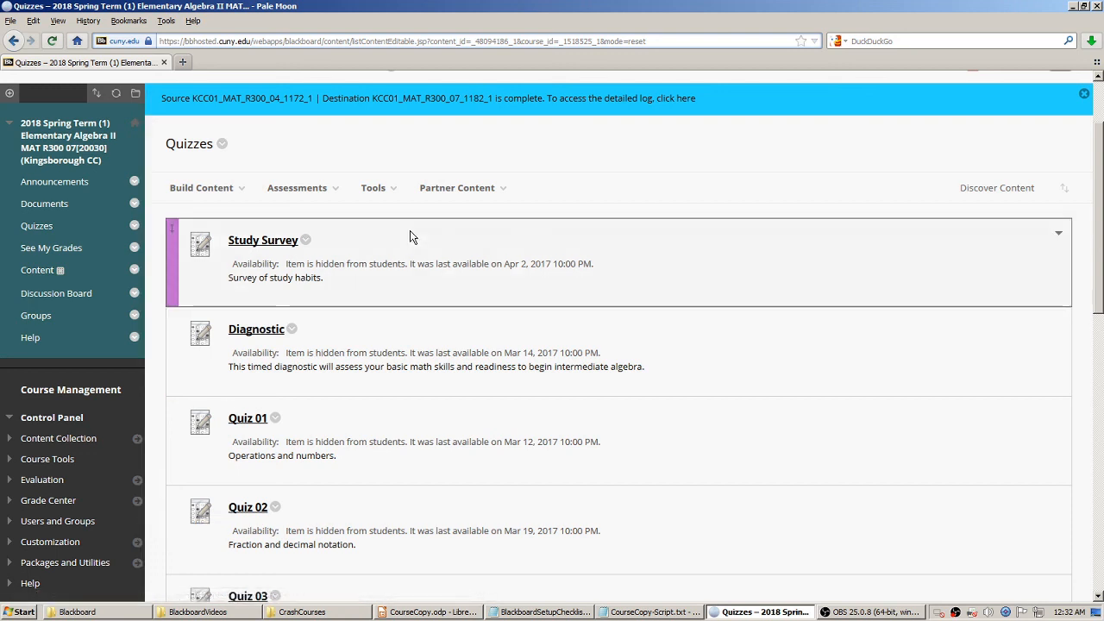
scroll(614, 113, up, 2)
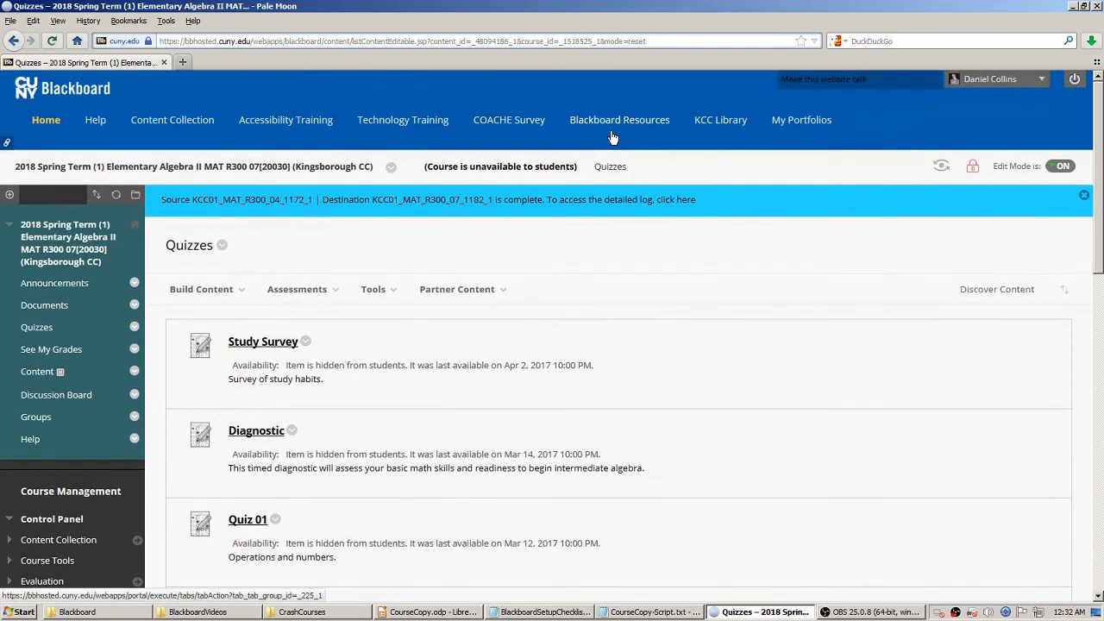
- Return to the Documents area and examine the order of the files attached to the Slide Shows and other items
click(44, 305)
scroll(444, 367, down, 4)
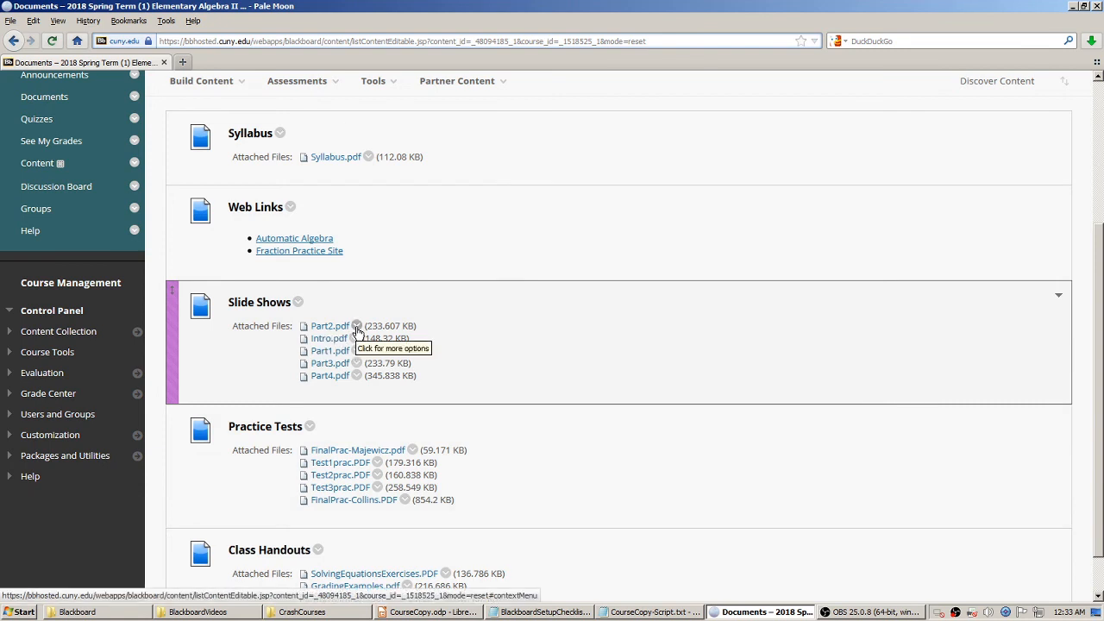
scroll(360, 332, down, 1)
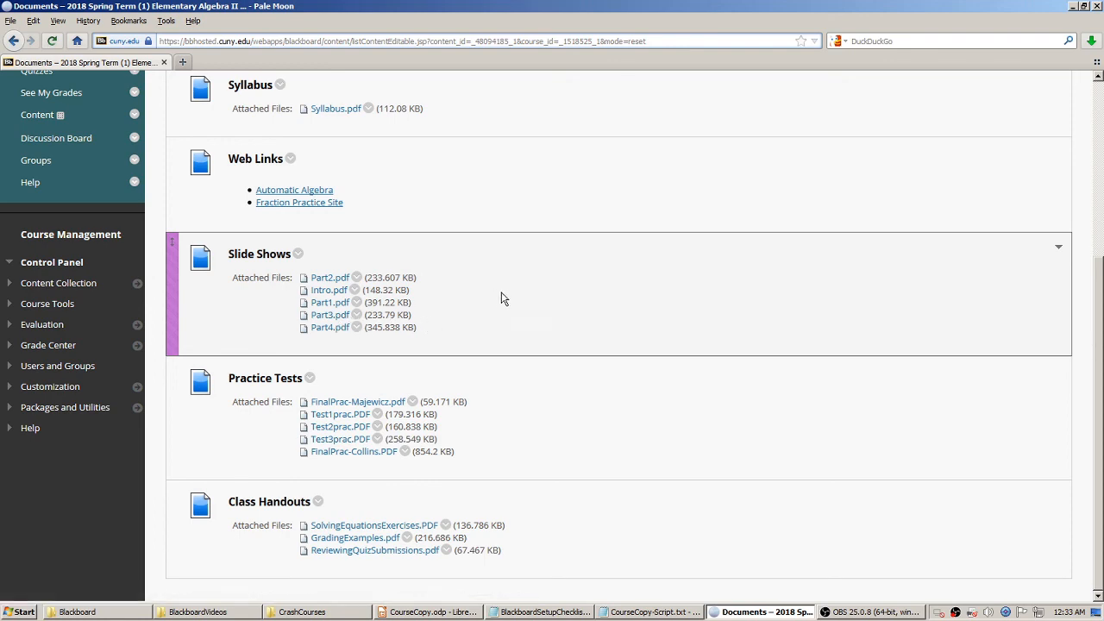
scroll(508, 298, up, 5)
- Hide the 2017 Spring Term Elementary Algebra II course from the home page's My Courses list and check the updated list
click(46, 120)
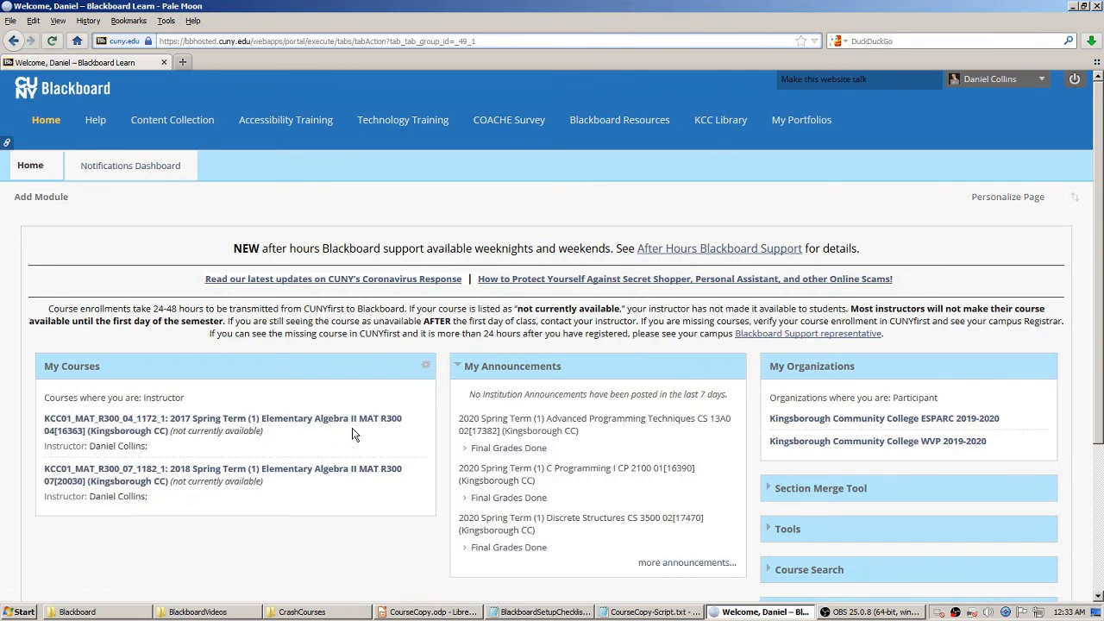
click(426, 370)
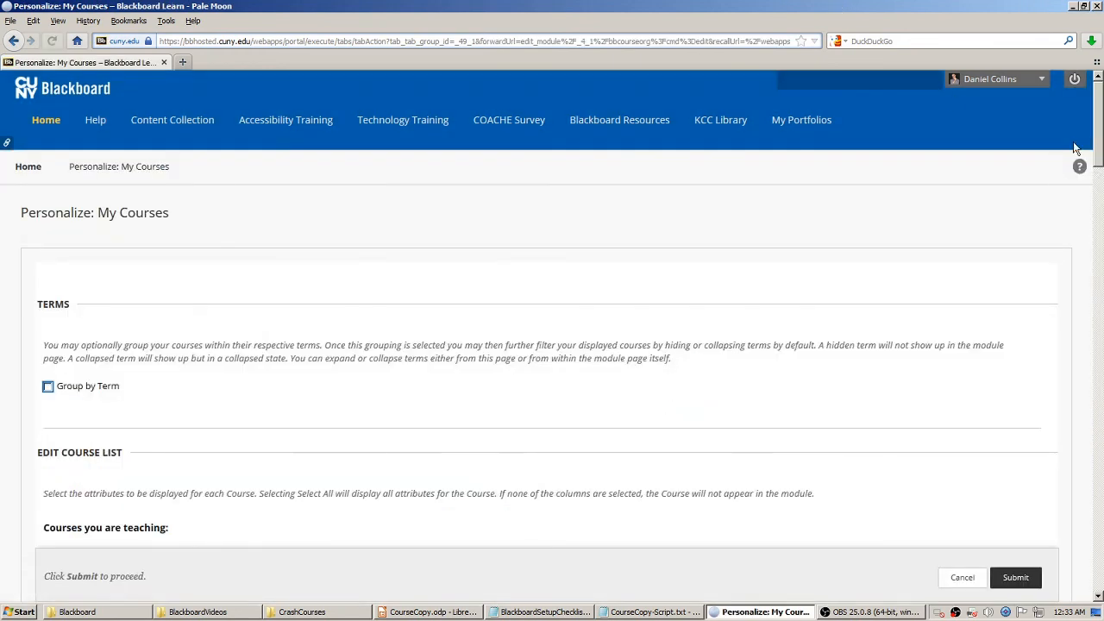
drag(1097, 123, 1089, 388)
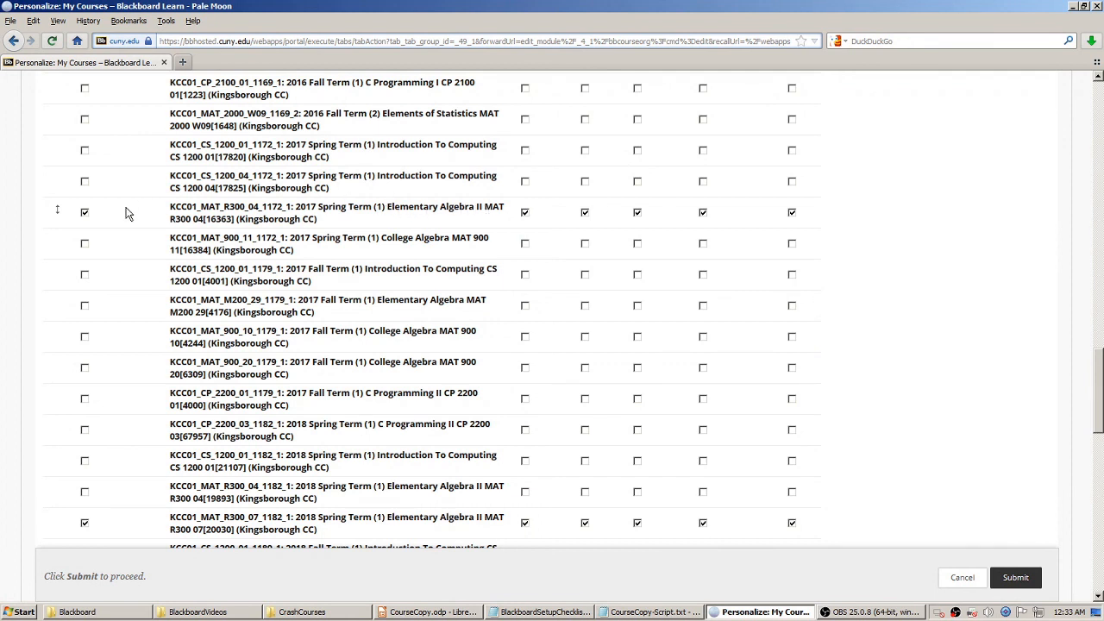
click(85, 213)
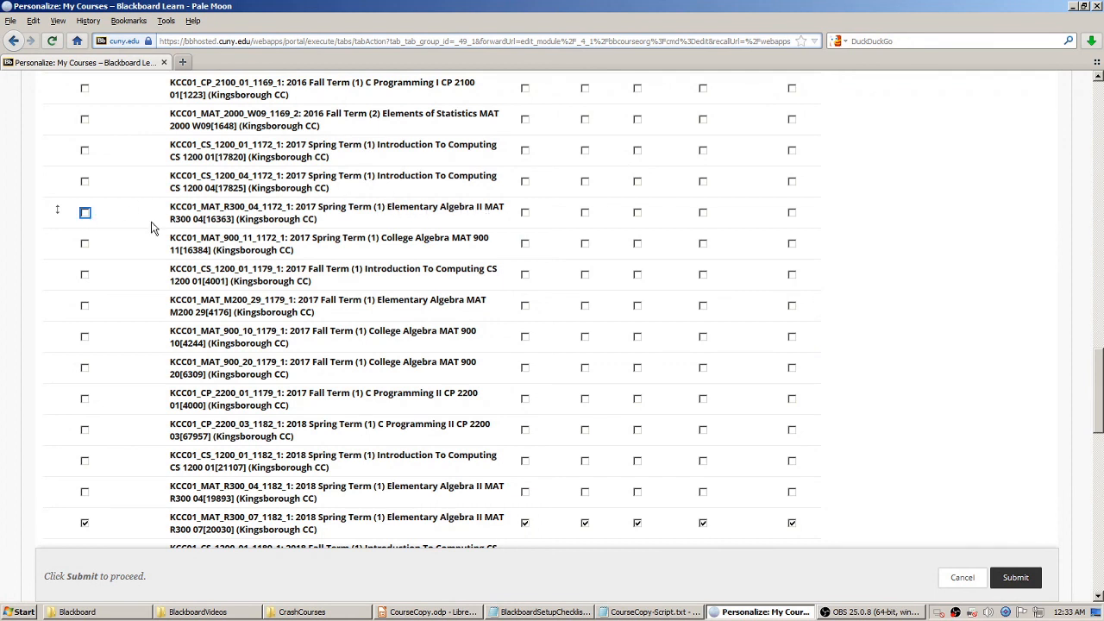
click(1015, 580)
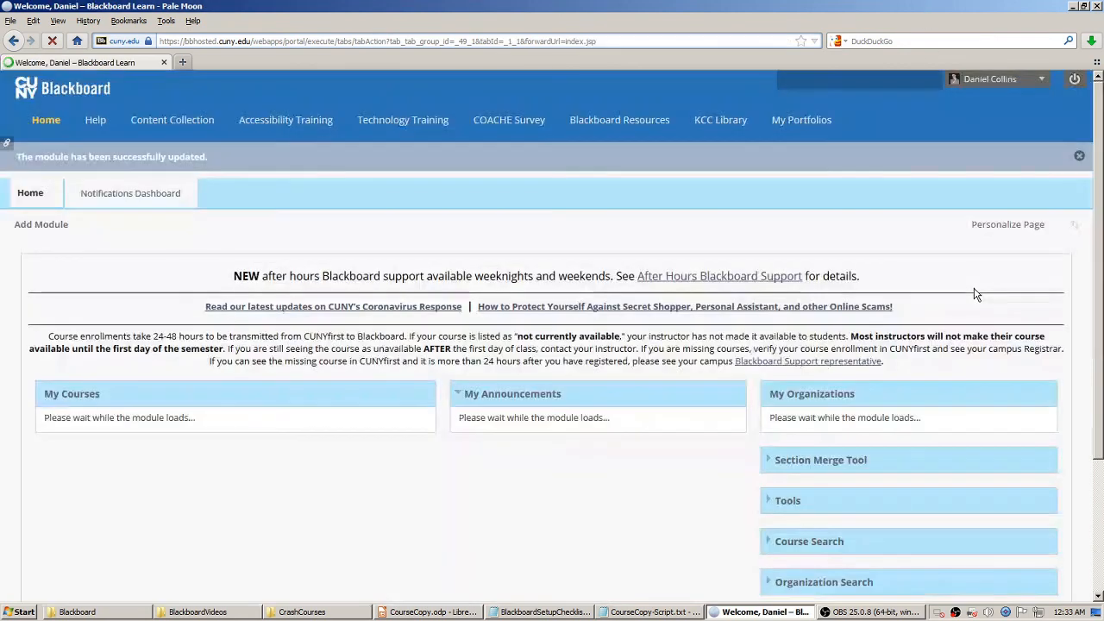
scroll(225, 464, down, 3)
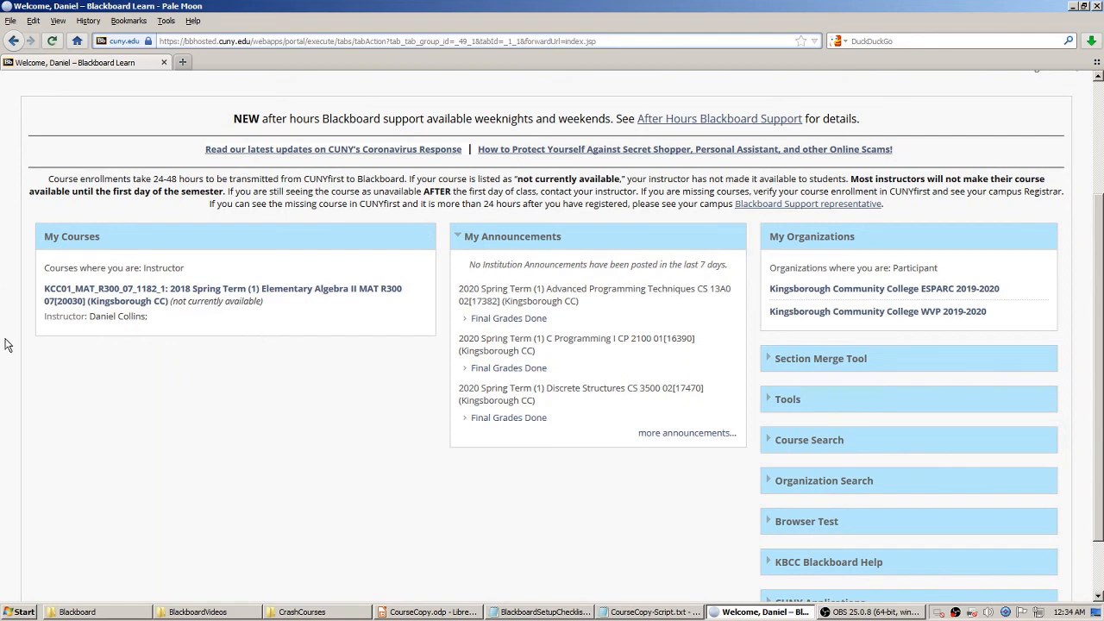
scroll(7, 345, up, 4)
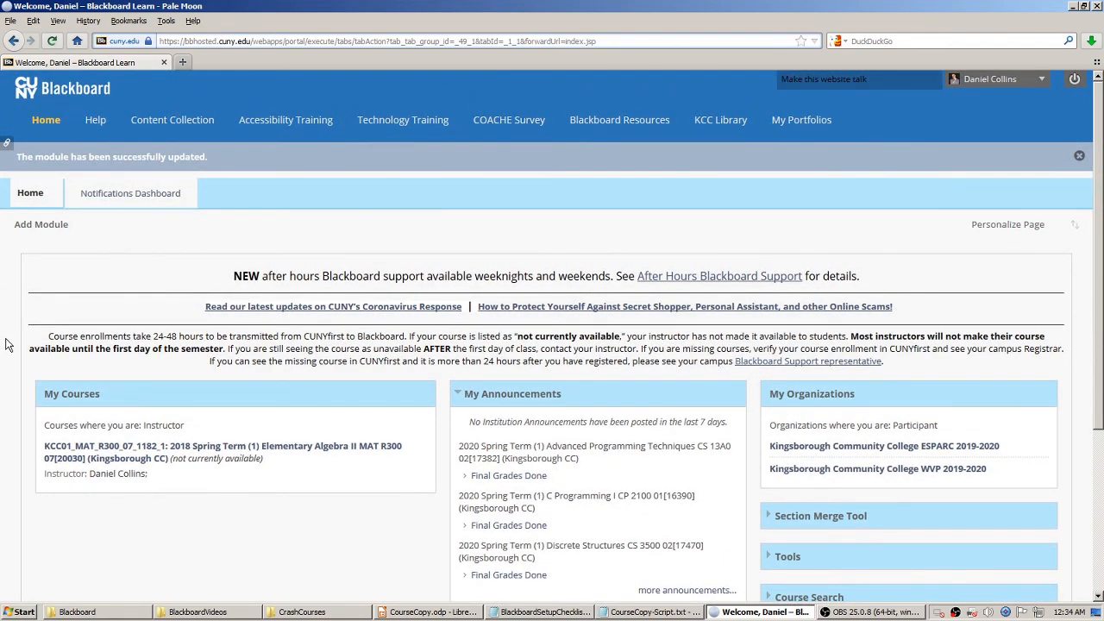